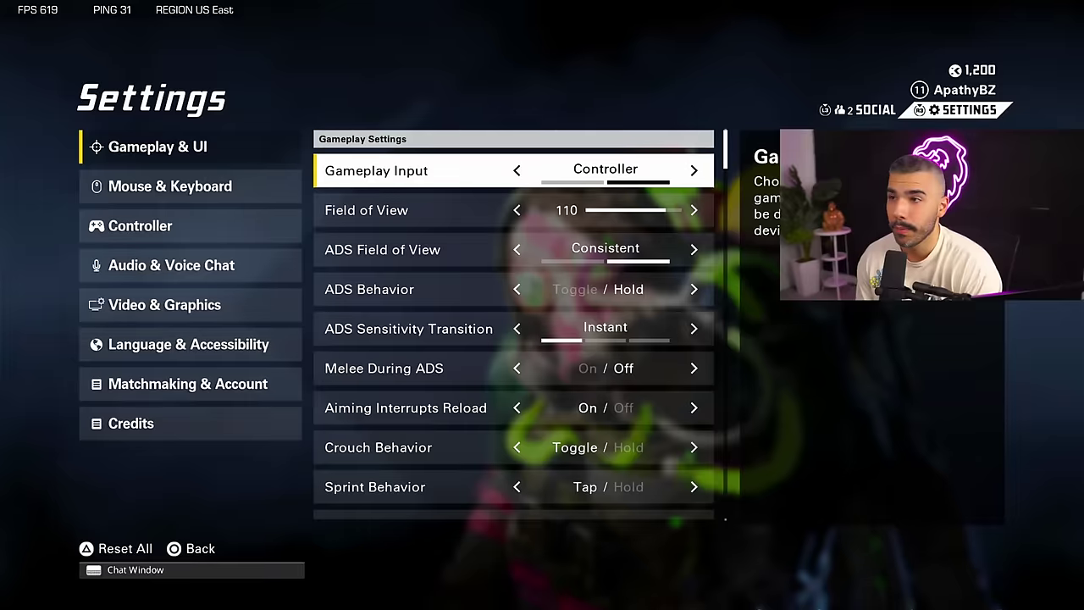
# Lower the Field of View to about 103 in the gameplay settings.
pyautogui.click(365, 210)
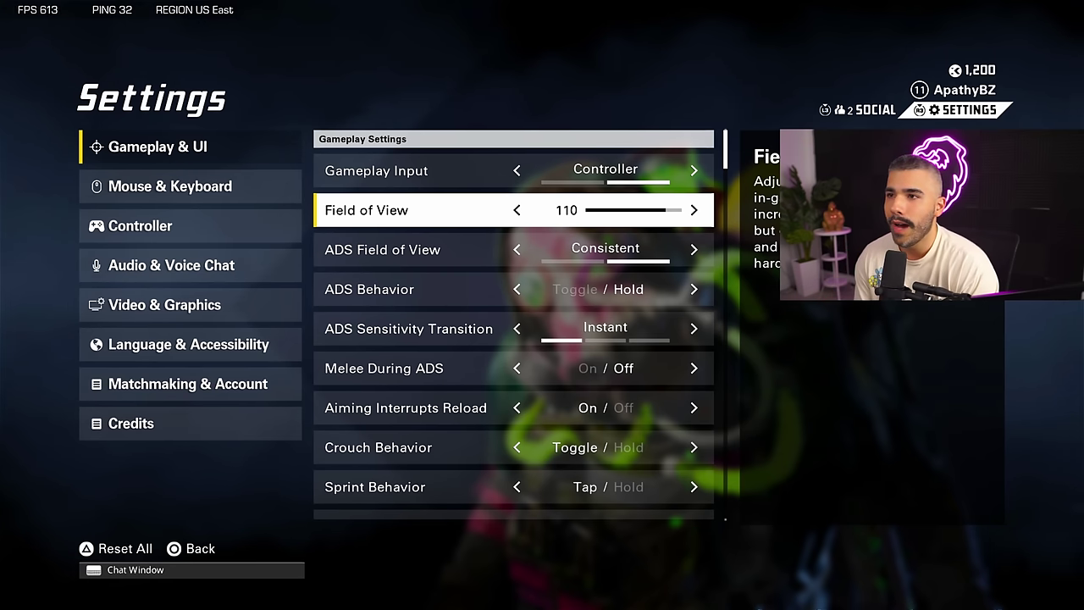
pyautogui.press('Left')
pyautogui.press('Left')
pyautogui.press('Left')
pyautogui.press('Left')
pyautogui.press('Left')
pyautogui.press('Left')
pyautogui.press('Left')
pyautogui.press('Left')
pyautogui.press('Left')
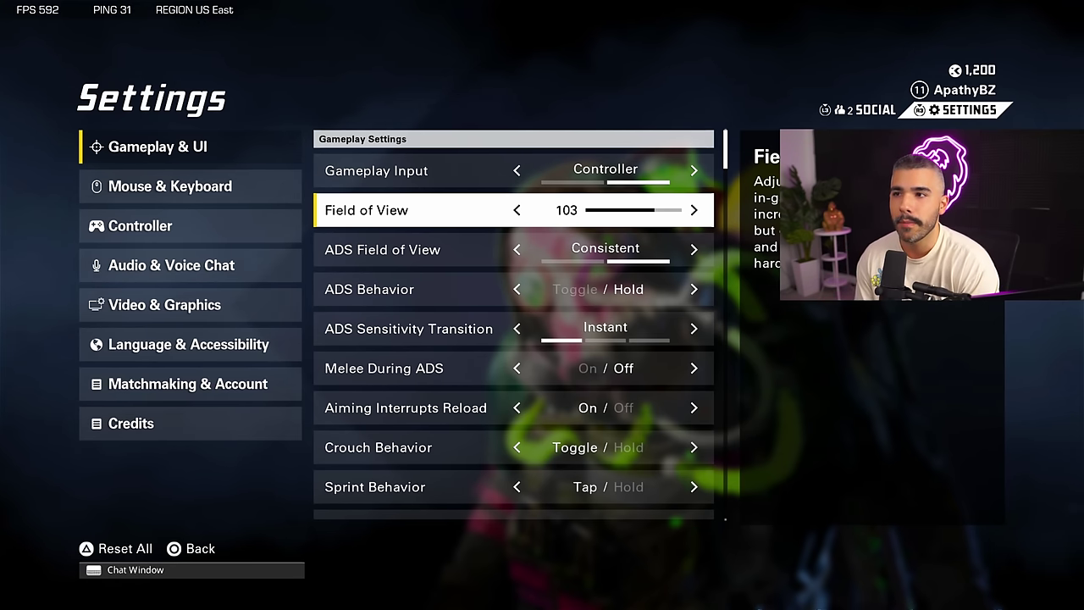
pyautogui.press('Left')
# Raise the Field of View to its maximum of 120.
pyautogui.press('Right')
pyautogui.press('Right')
pyautogui.press('Right')
pyautogui.press('Right')
pyautogui.press('Right')
pyautogui.press('Right')
pyautogui.press('Right')
pyautogui.press('Right')
pyautogui.press('Right')
pyautogui.press('Right')
pyautogui.press('Right')
pyautogui.press('Right')
pyautogui.press('Right')
pyautogui.press('Right')
pyautogui.press('Right')
pyautogui.press('Right')
pyautogui.press('Right')
pyautogui.press('Right')
pyautogui.press('Right')
pyautogui.press('Right')
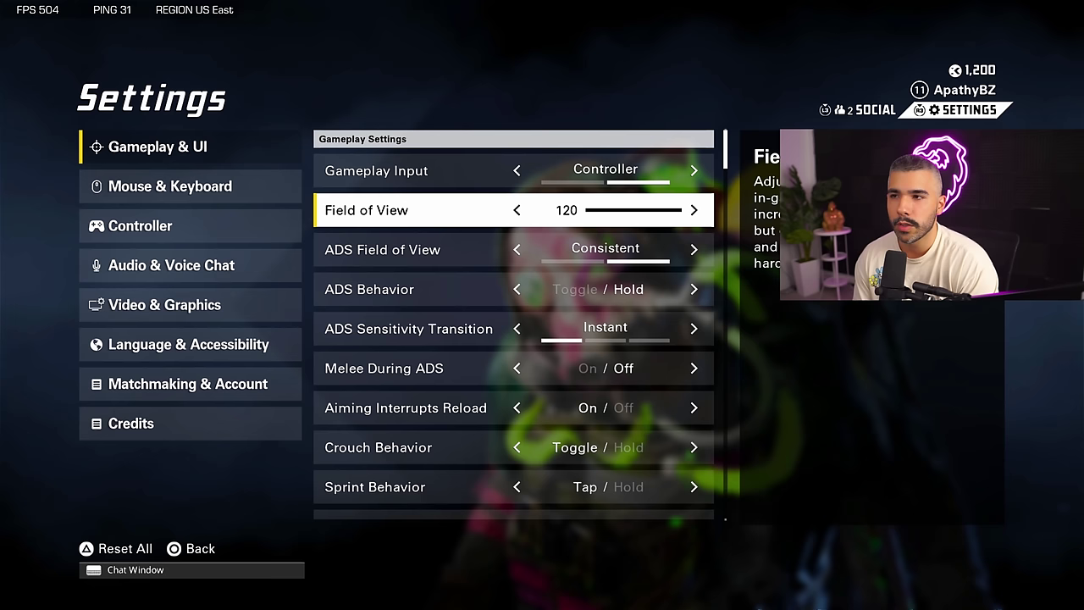
# Set the Field of View to 110.
pyautogui.press('Left')
pyautogui.press('Left')
pyautogui.press('Left')
pyautogui.press('Left')
pyautogui.press('Left')
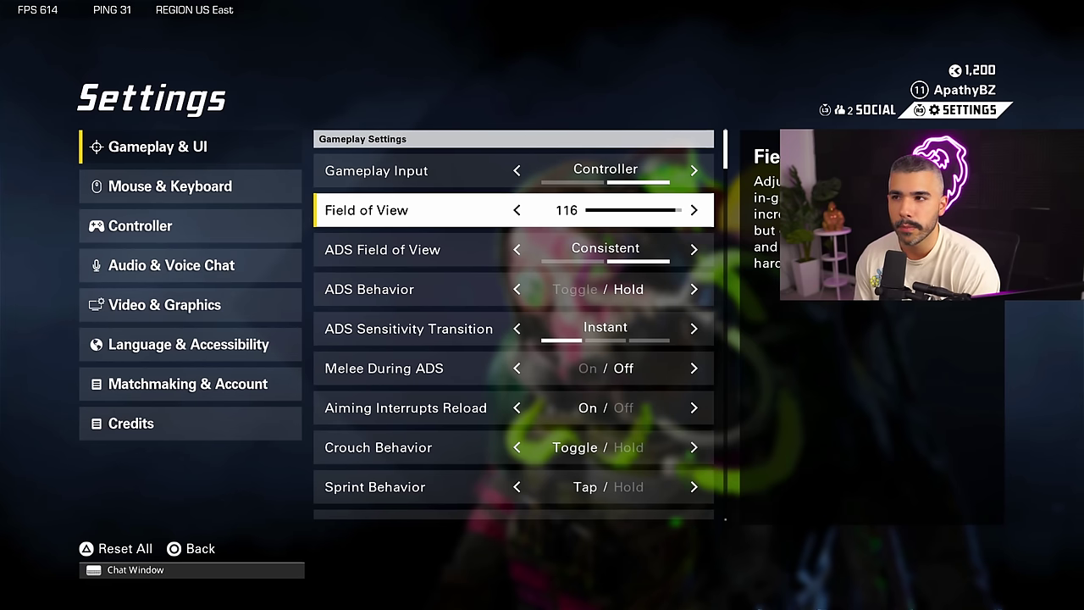
pyautogui.press('Left')
pyautogui.press('Left')
pyautogui.press('Left')
pyautogui.press('Left')
pyautogui.press('Left')
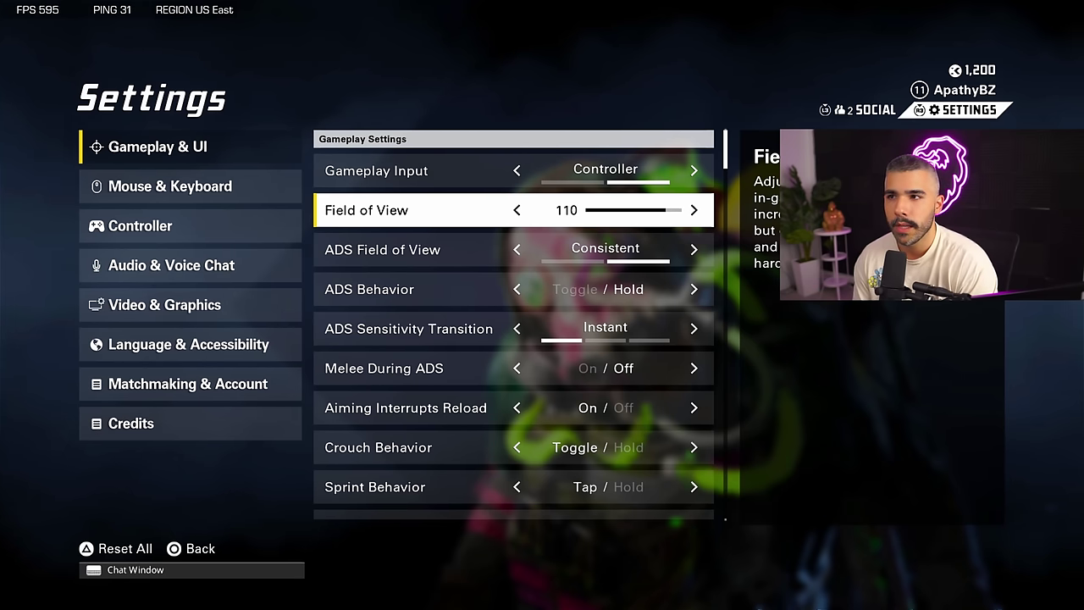
# Switch the ADS Field of View to Independent and back to Consistent.
pyautogui.press('Down')
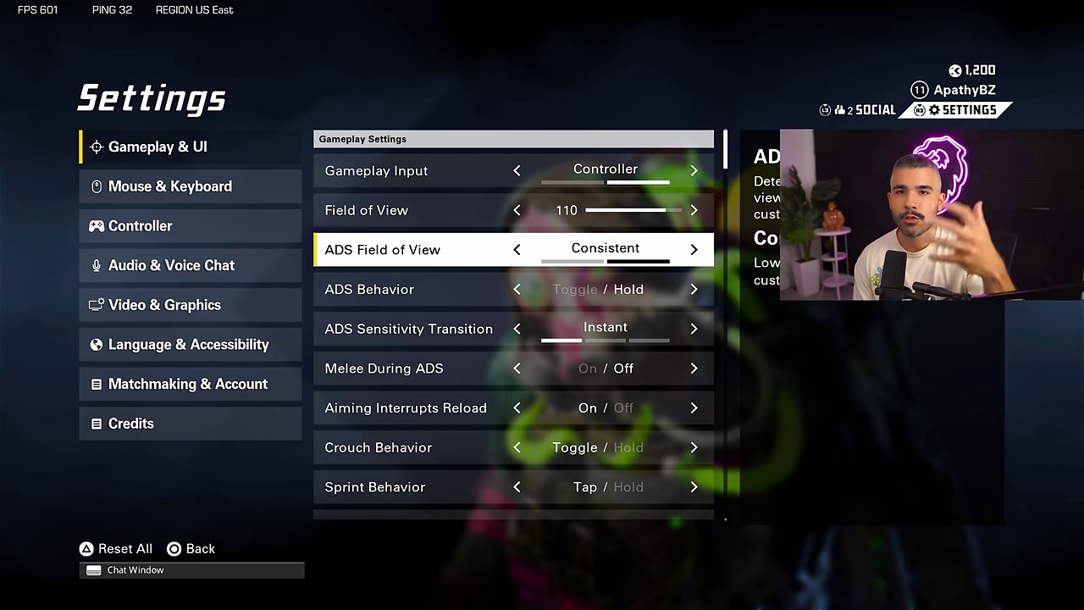
pyautogui.press('Left')
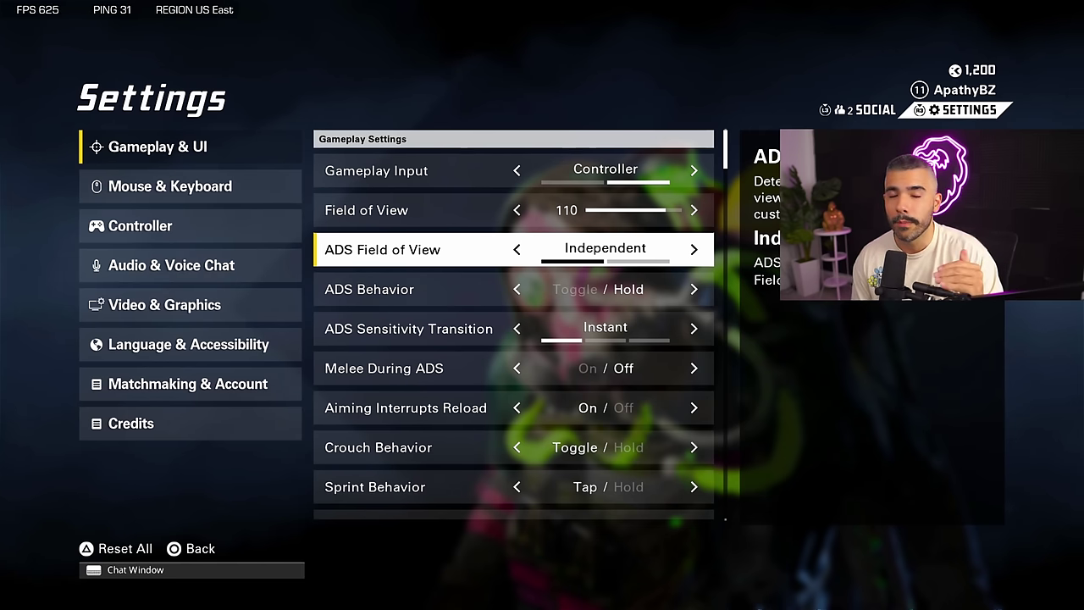
pyautogui.press('Right')
# Review the remaining gameplay settings from ADS Behavior through Scoreboard Behavior, including the sprint, reload and auto-action options.
pyautogui.press('Down')
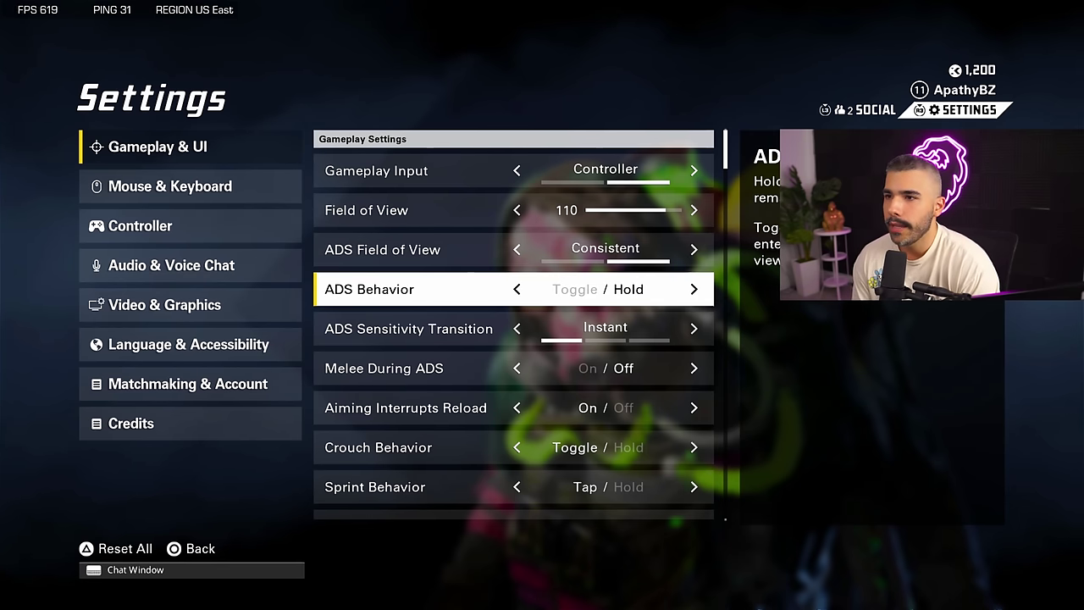
pyautogui.press('Down')
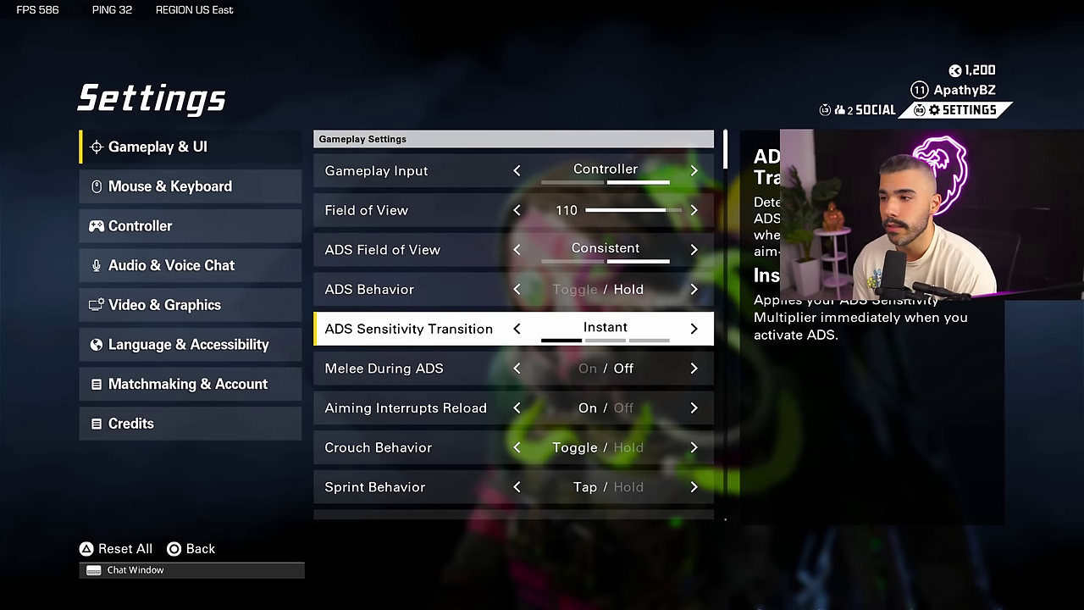
pyautogui.press('Down')
pyautogui.press('Down')
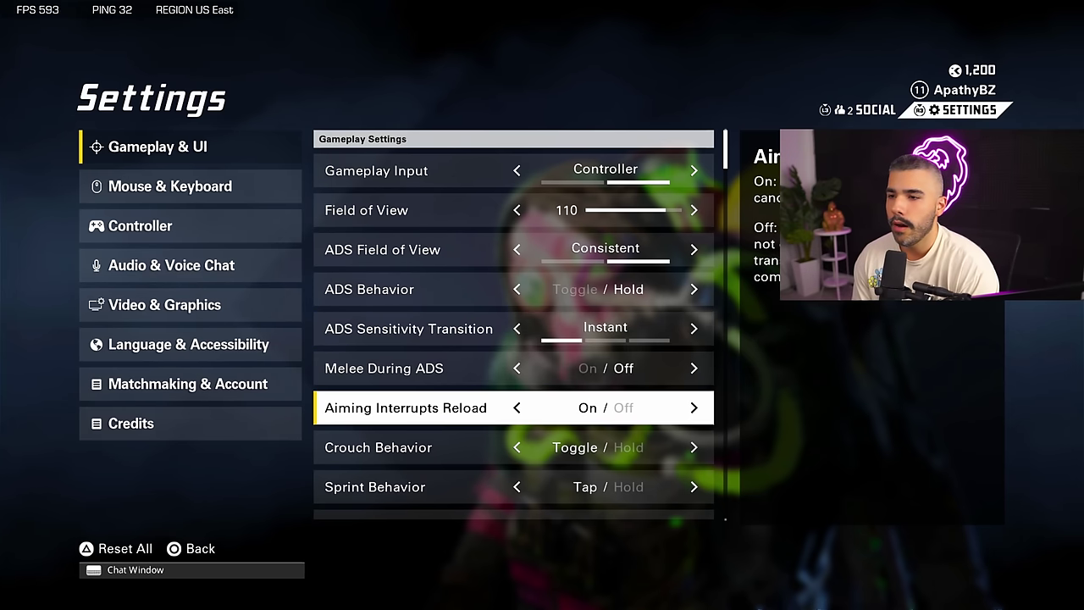
pyautogui.press('Down')
pyautogui.press('Down')
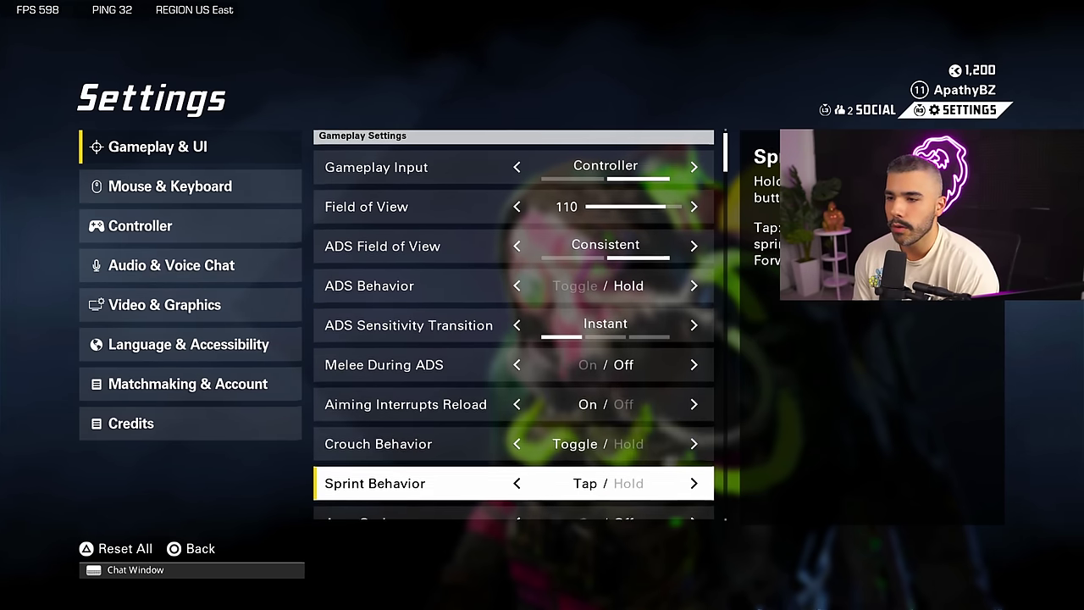
pyautogui.press('Down')
pyautogui.press('Down')
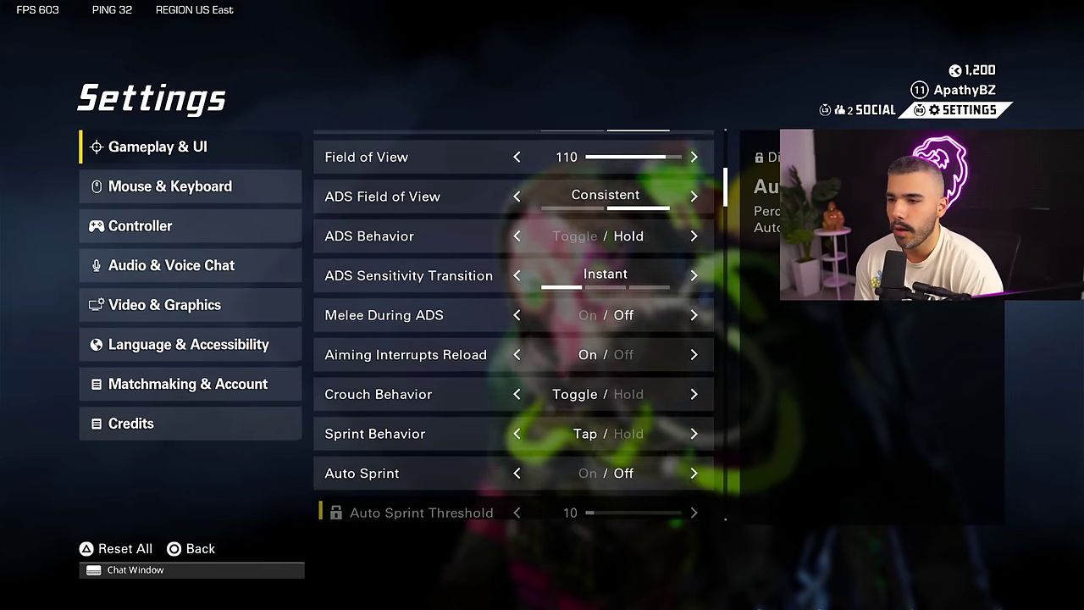
pyautogui.press('Down')
pyautogui.press('Down')
pyautogui.press('Up')
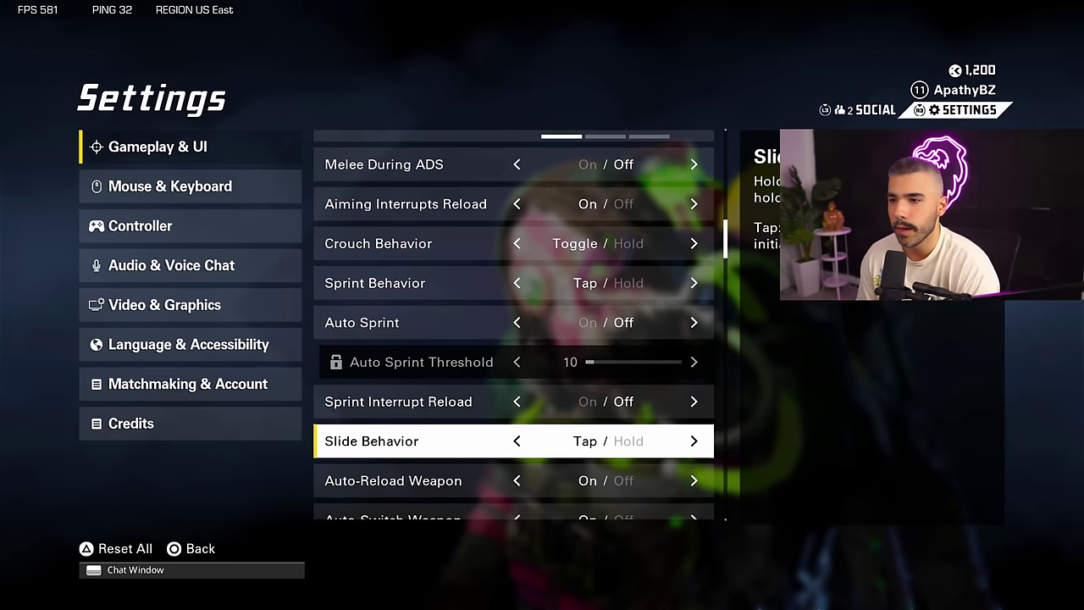
pyautogui.press('Up')
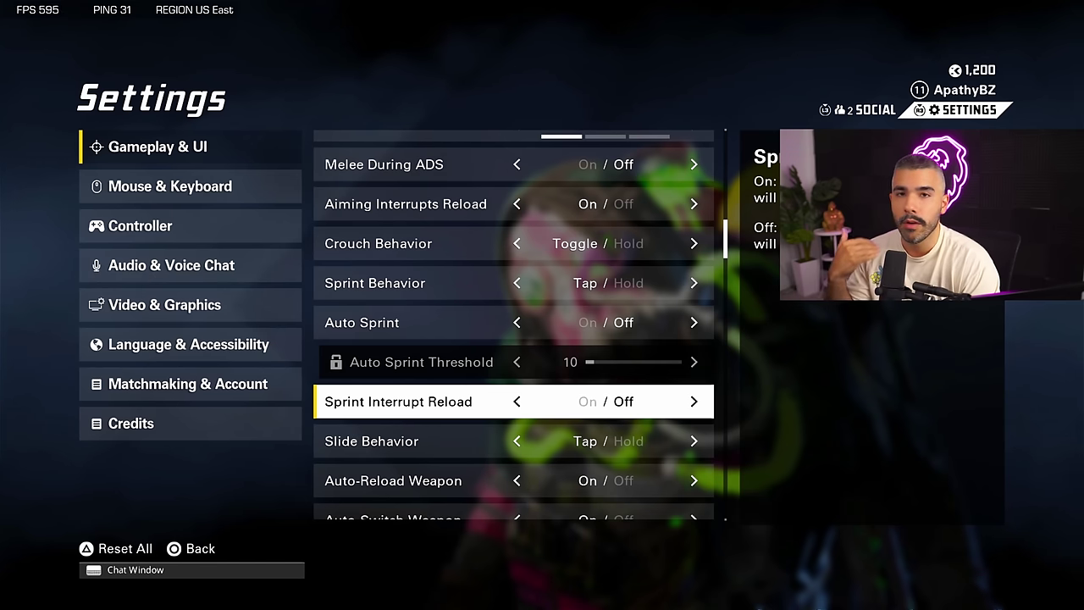
pyautogui.press('Down')
pyautogui.press('Down')
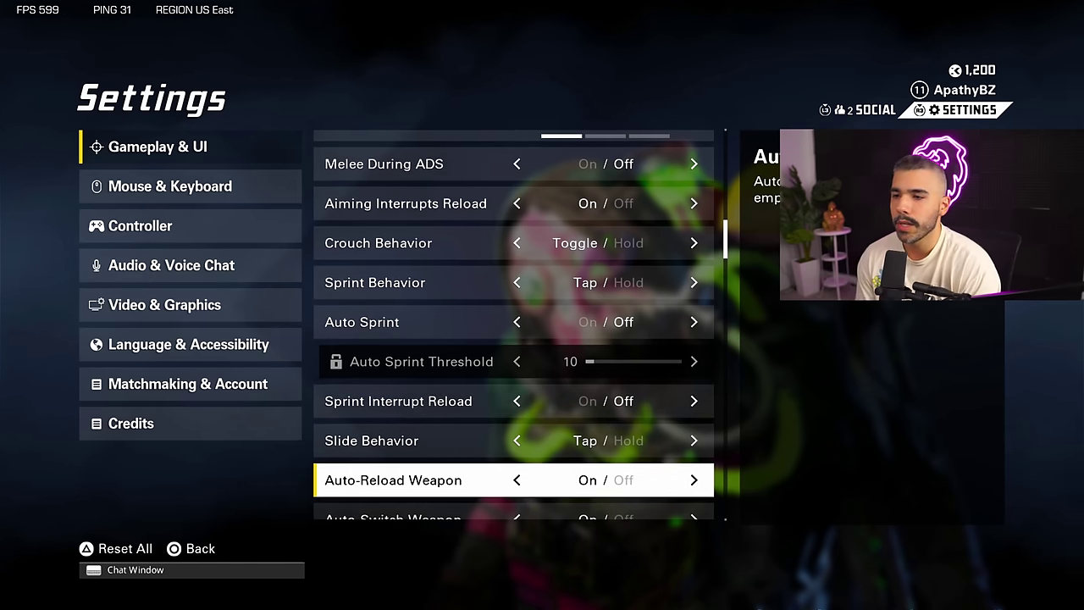
pyautogui.press('Down')
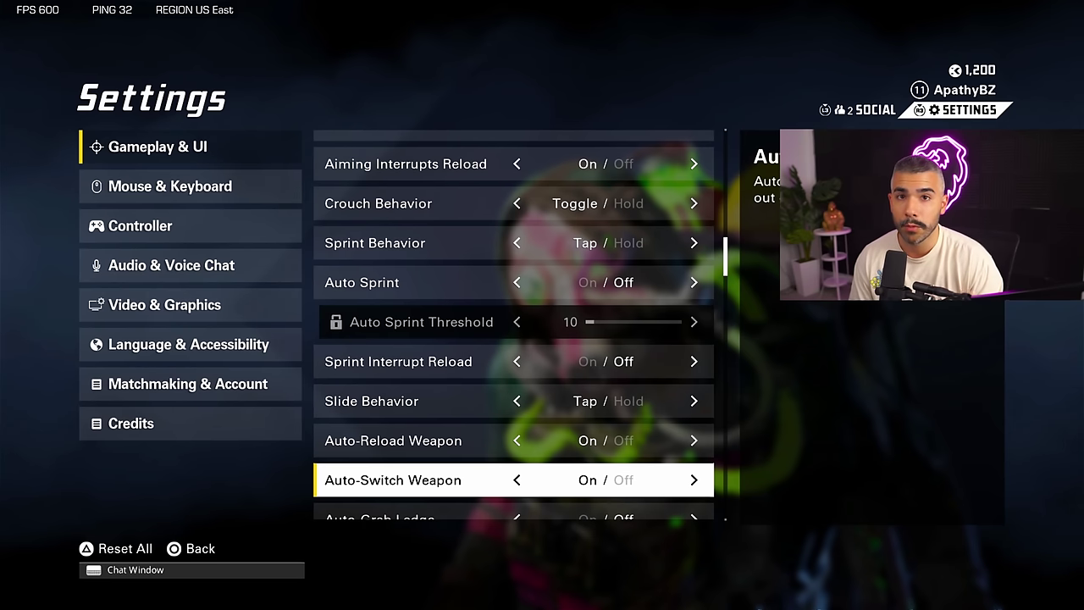
pyautogui.press('Down')
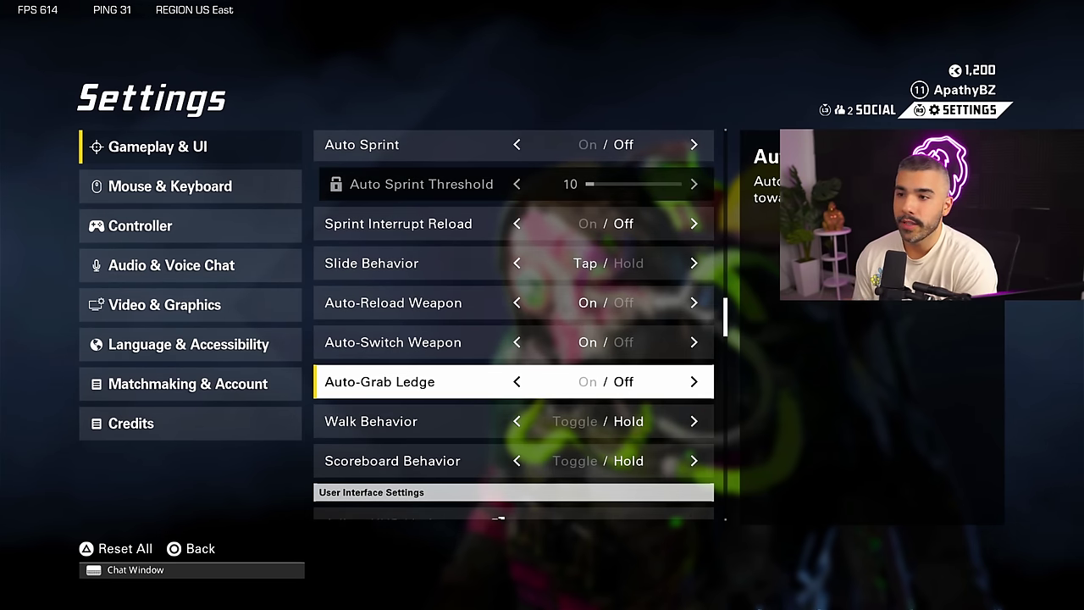
pyautogui.press('Down')
pyautogui.press('Down')
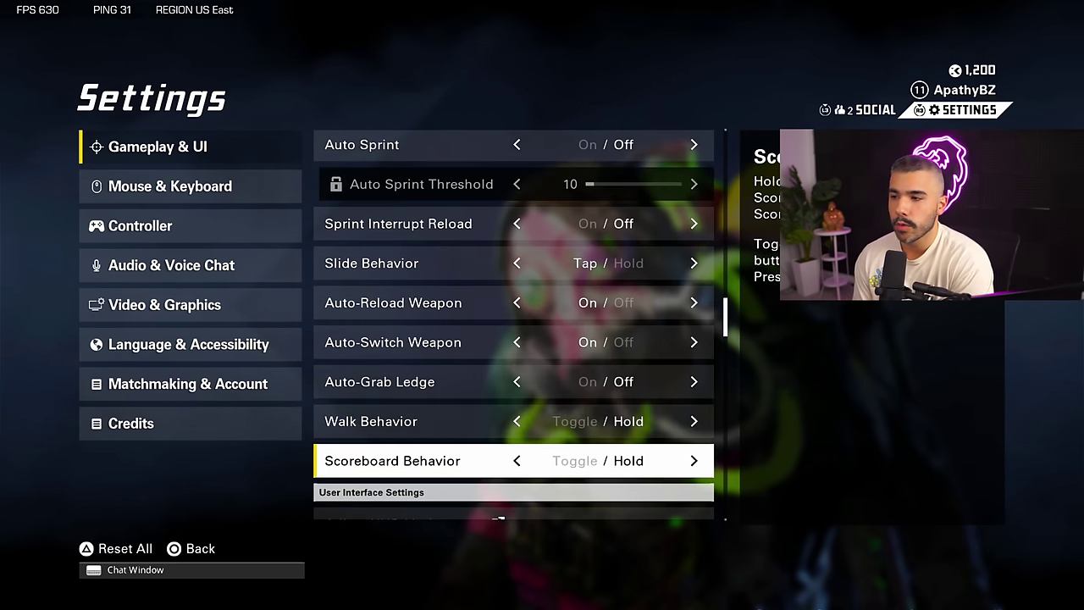
# Open the HUD limits adjustment, check its horizontal and vertical values, and confirm them.
pyautogui.press('Down')
pyautogui.press('Down')
pyautogui.press('Up')
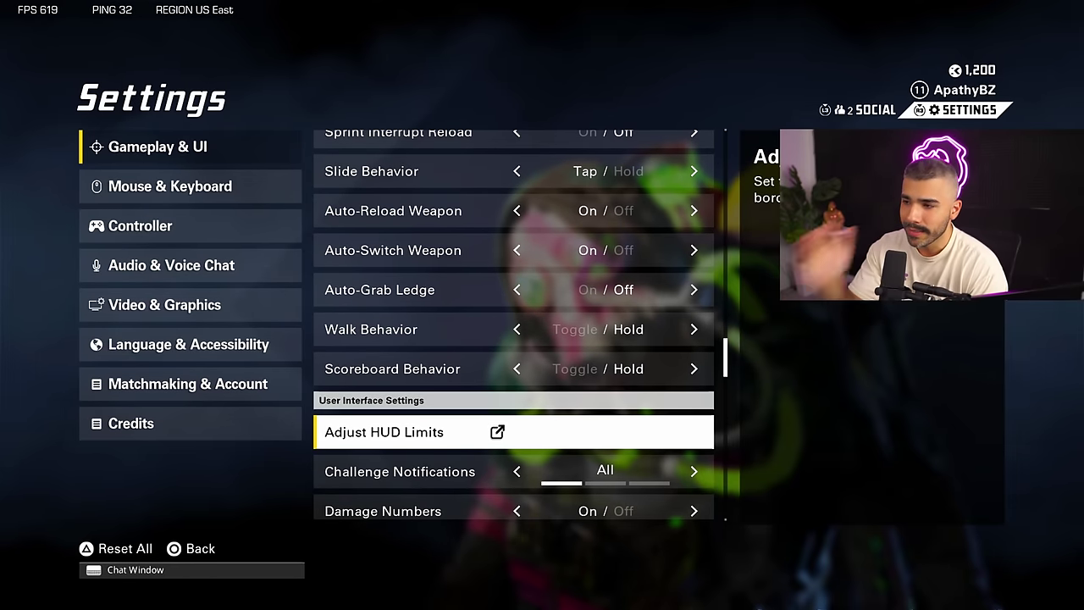
pyautogui.press('Return')
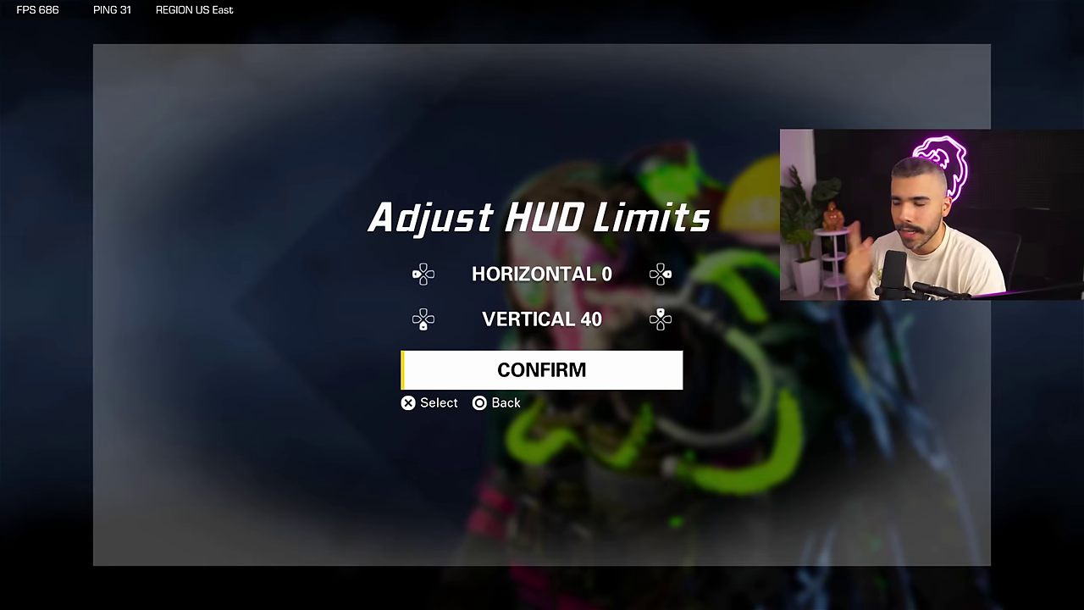
pyautogui.press('Return')
# Review the user interface settings from Challenge Notifications through Ping Display, including damage numbers, enemy health bars and minimap rotation.
pyautogui.press('Down')
pyautogui.press('Down')
pyautogui.press('Down')
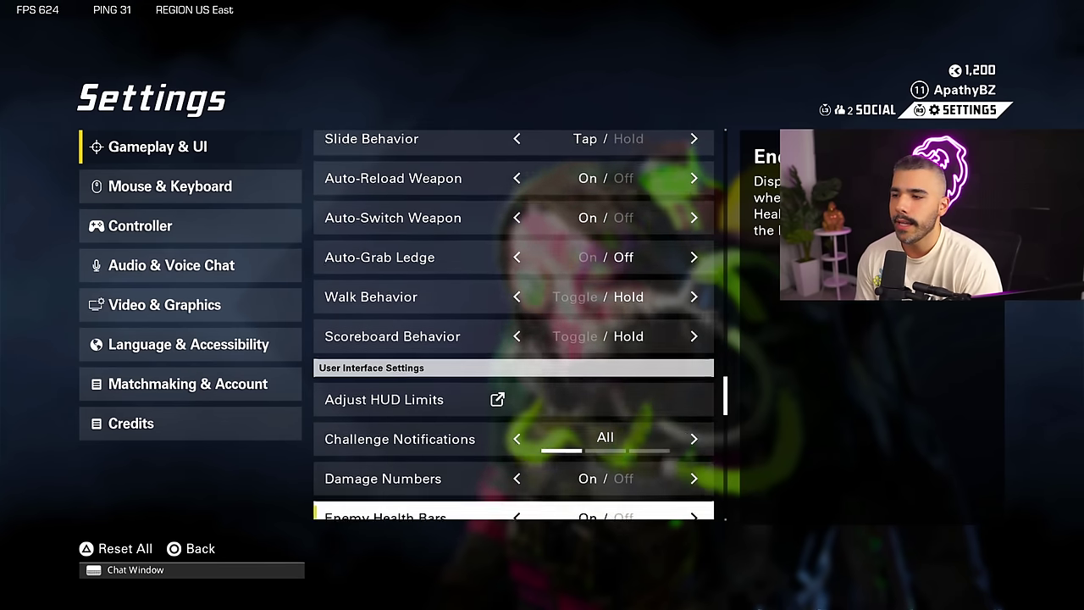
pyautogui.press('Up')
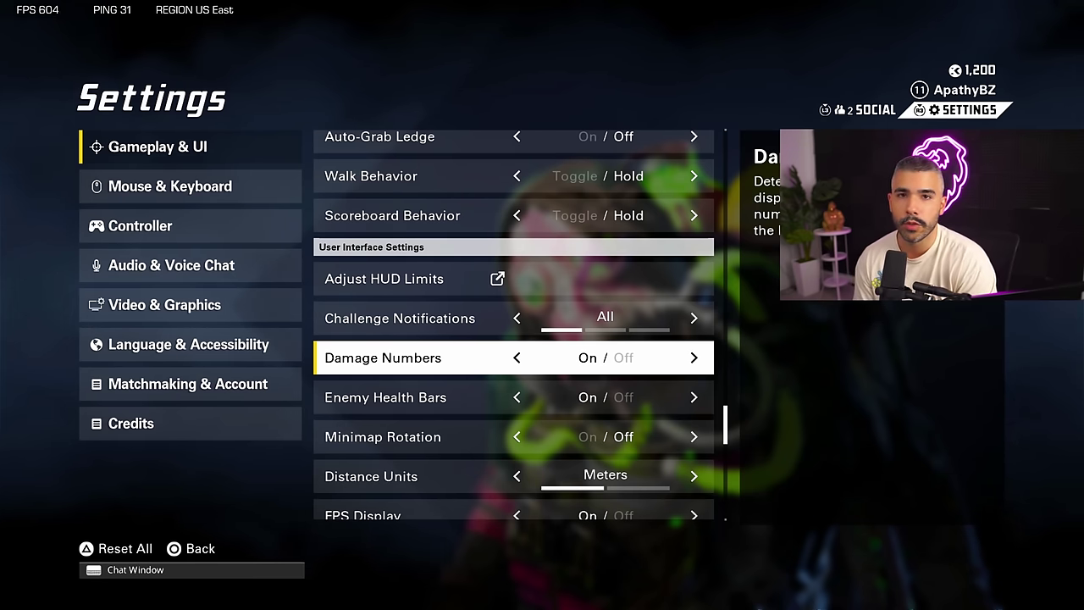
pyautogui.press('Down')
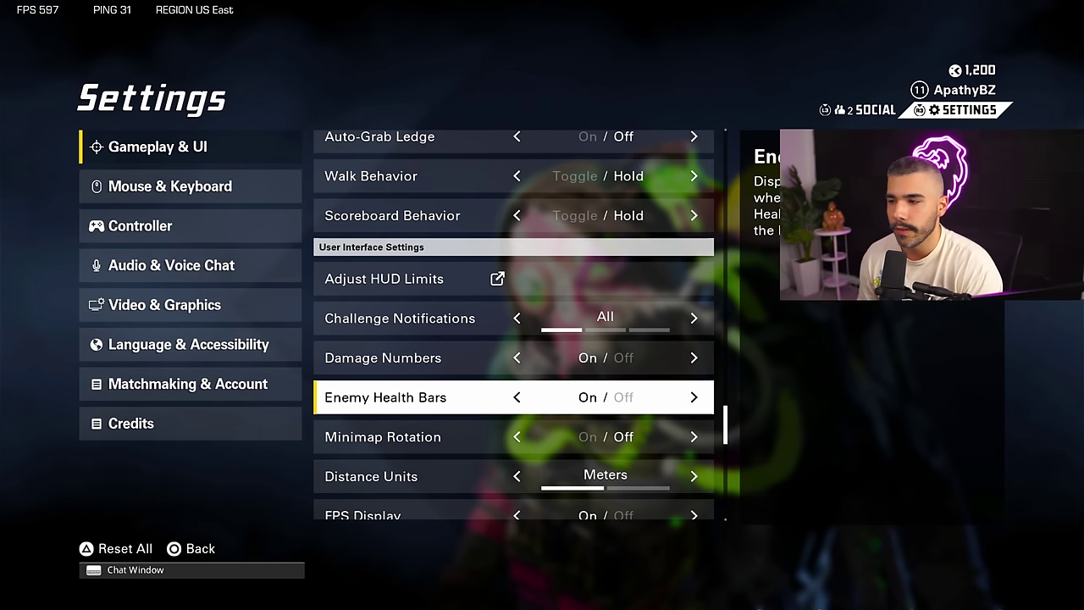
pyautogui.press('Down')
pyautogui.press('Down')
pyautogui.press('Down')
pyautogui.press('Down')
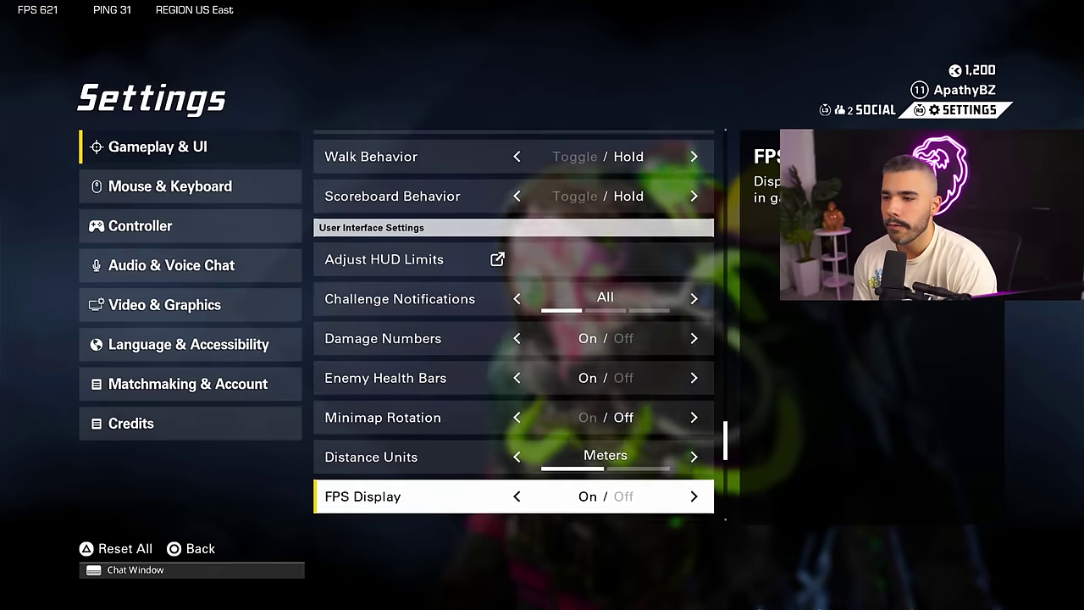
pyautogui.press('Up')
pyautogui.press('Down')
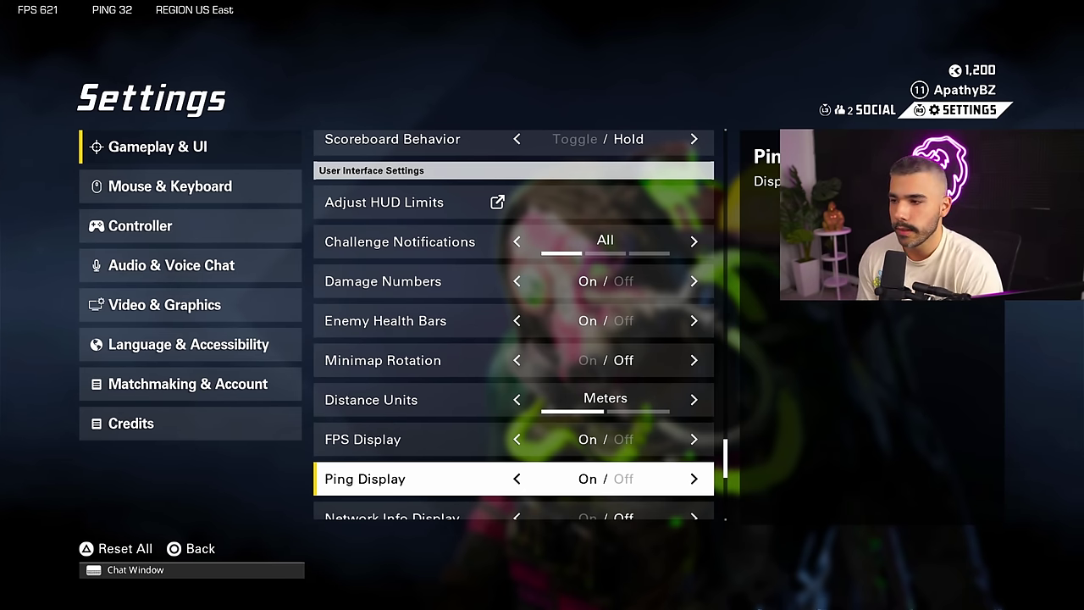
# Go to the Controller settings and inspect the Brawler - Flipped button layout preset.
pyautogui.click(140, 225)
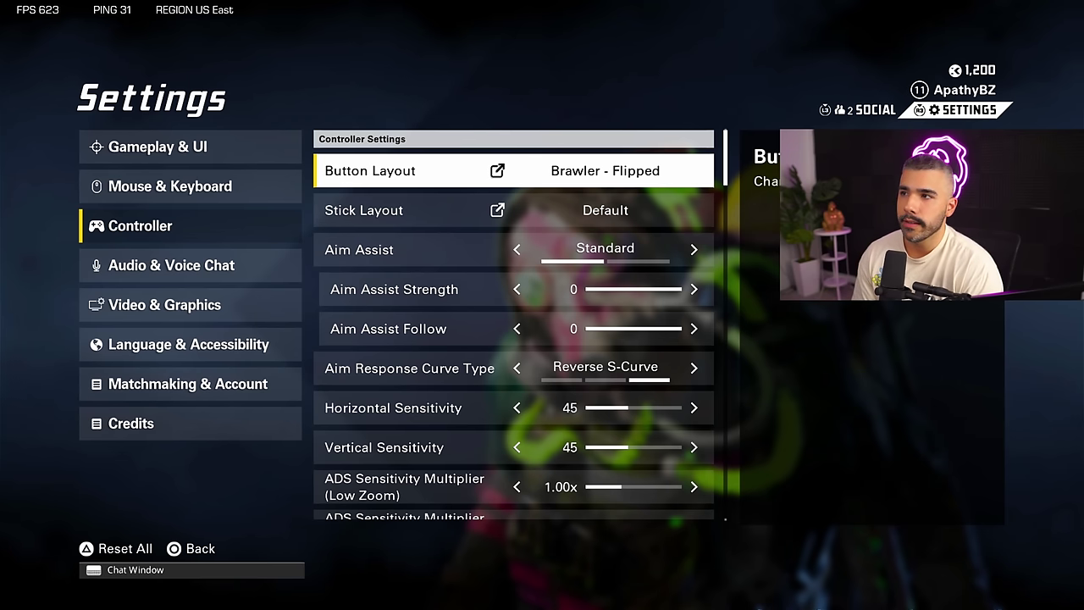
pyautogui.press('Return')
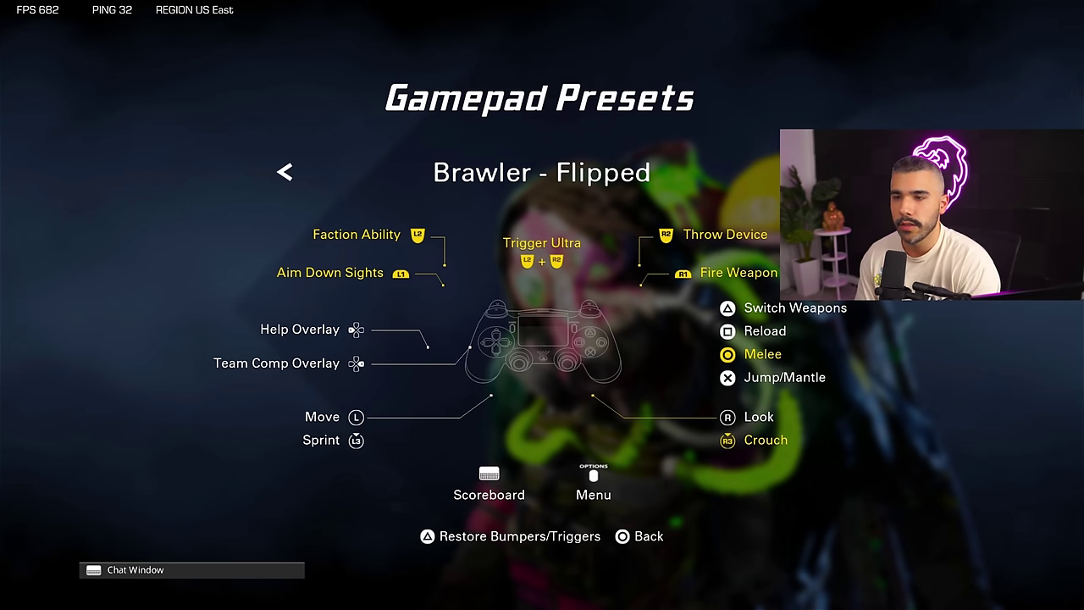
pyautogui.press('Escape')
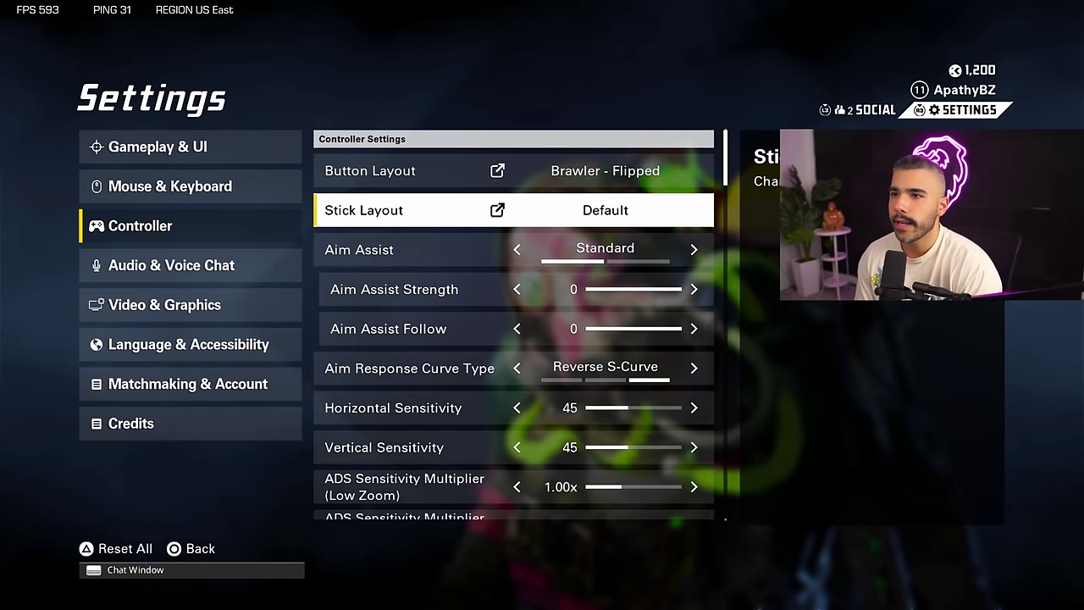
# Switch Aim Assist to Disabled and back to Standard.
pyautogui.press('Down')
pyautogui.press('Right')
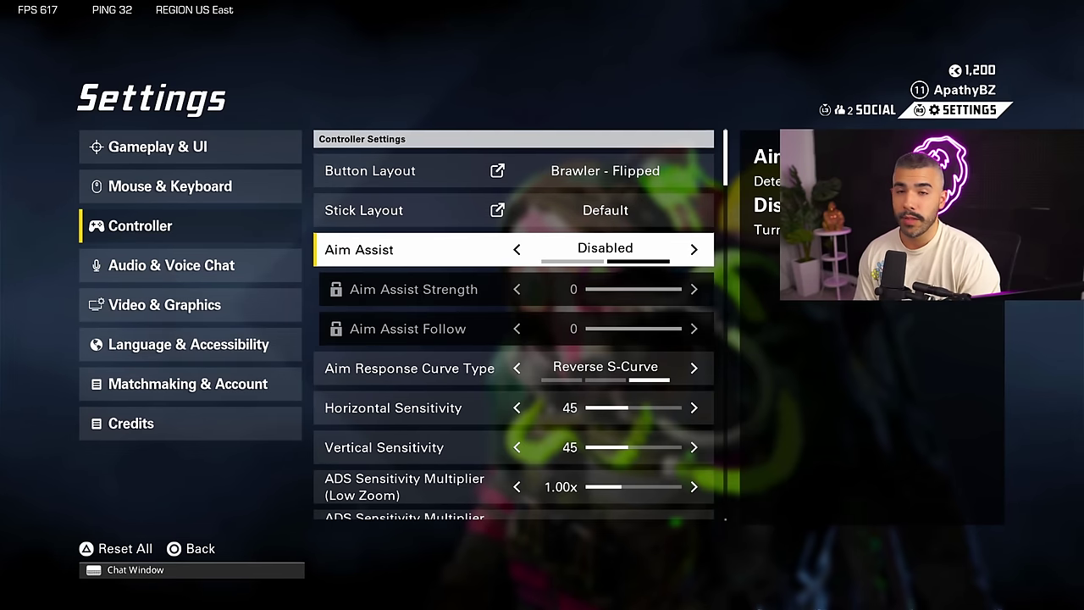
pyautogui.press('Left')
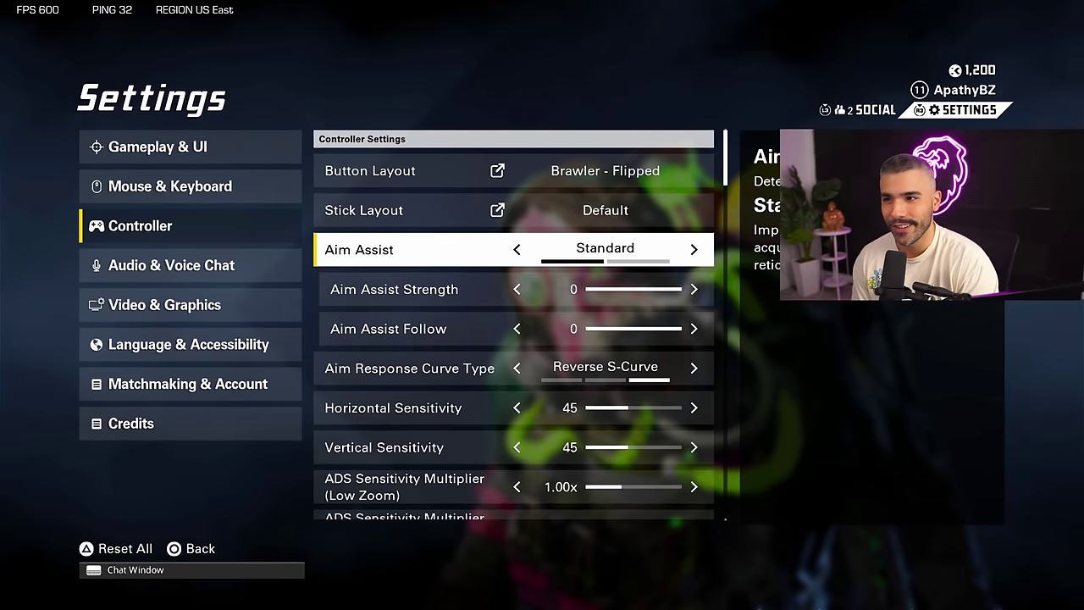
# Set the Aim Assist Strength to -3.
pyautogui.press('Down')
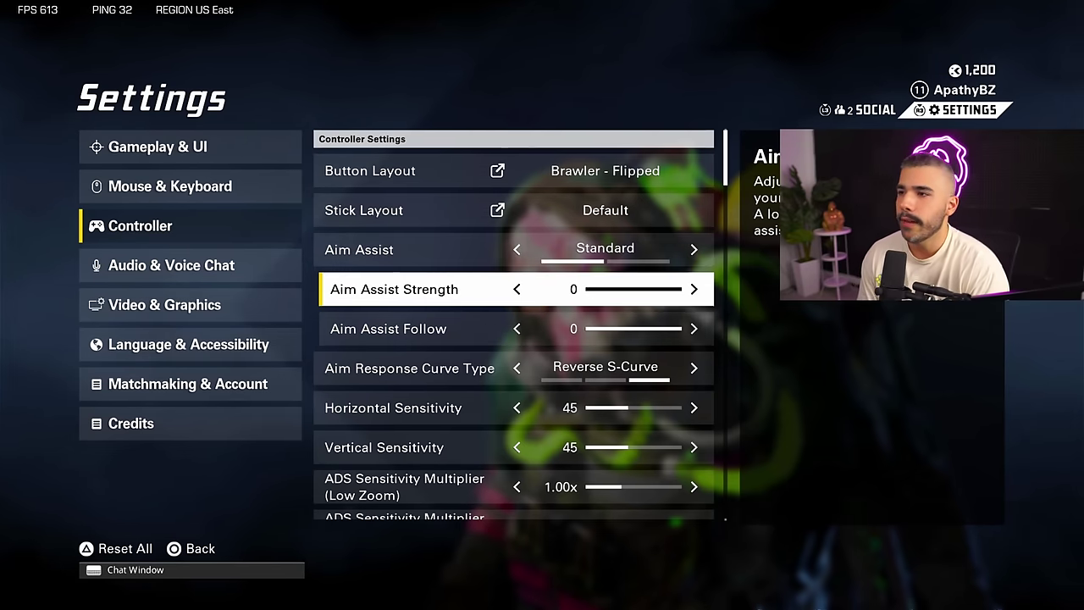
pyautogui.press('Down')
pyautogui.press('Up')
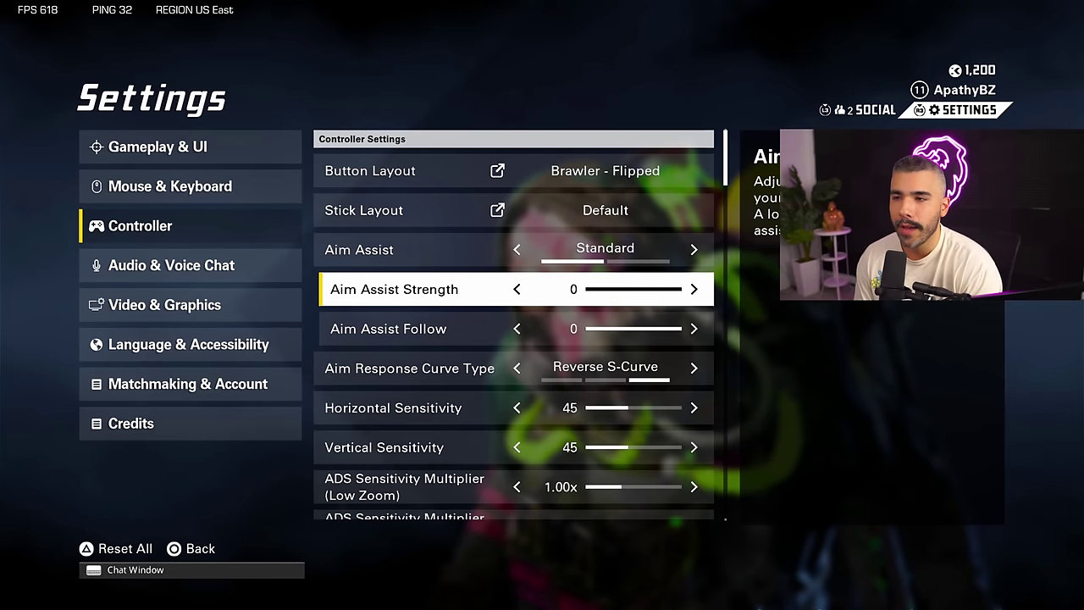
pyautogui.press('Left')
pyautogui.press('Left')
pyautogui.press('Right')
pyautogui.press('Right')
pyautogui.press('Left')
pyautogui.press('Left')
pyautogui.press('Left')
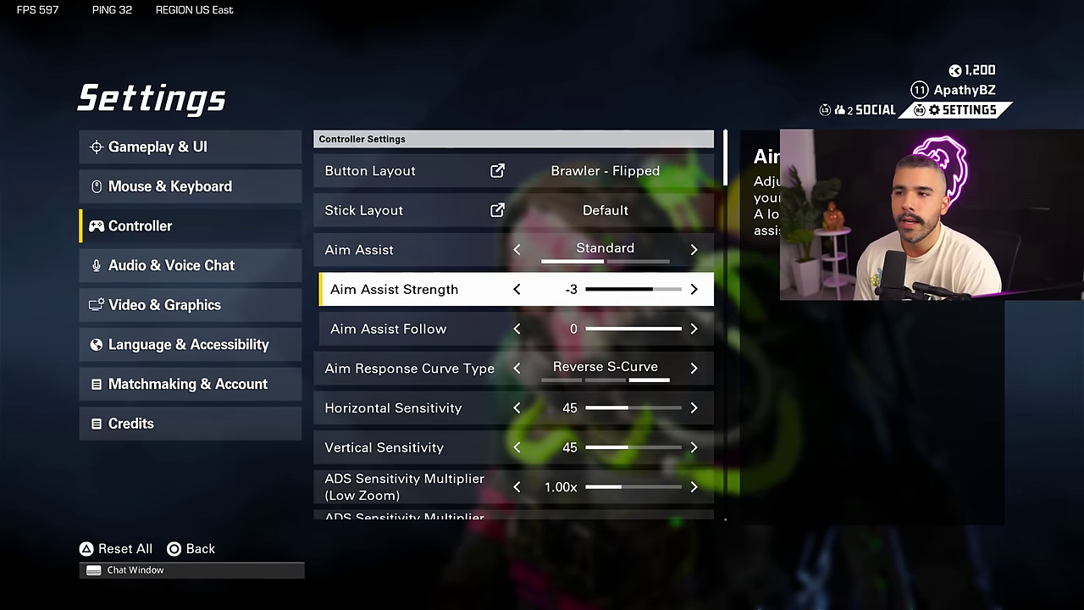
# Set the Aim Assist Follow to -4.
pyautogui.press('Down')
pyautogui.press('Left')
pyautogui.press('Left')
pyautogui.press('Left')
pyautogui.press('Left')
# Set the Aim Assist Strength to -1.
pyautogui.press('Up')
pyautogui.press('Up')
pyautogui.press('Down')
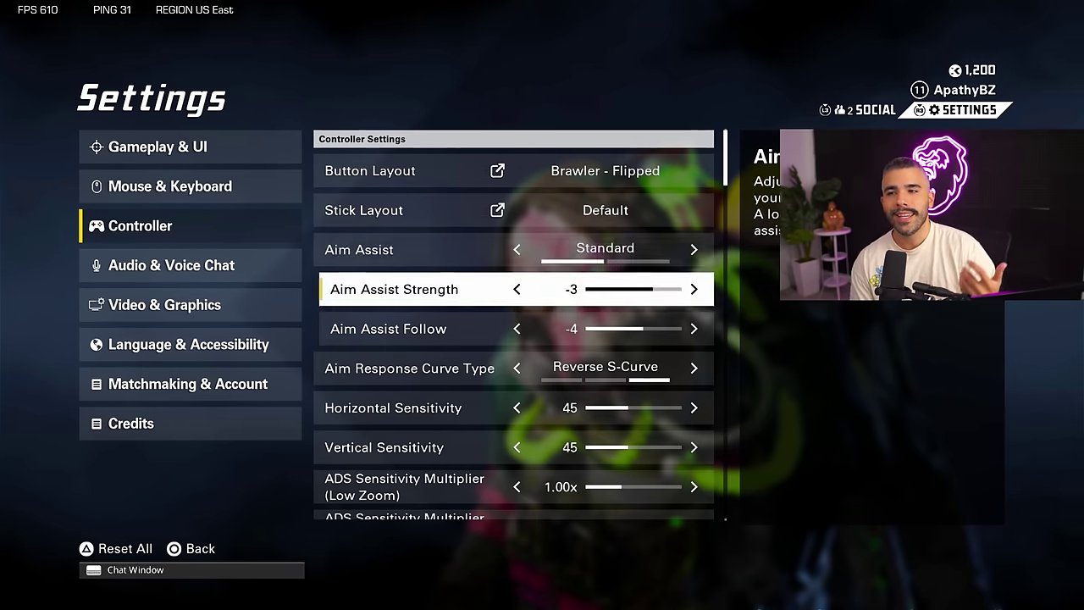
pyautogui.press('Left')
pyautogui.press('Right')
pyautogui.press('Right')
pyautogui.press('Right')
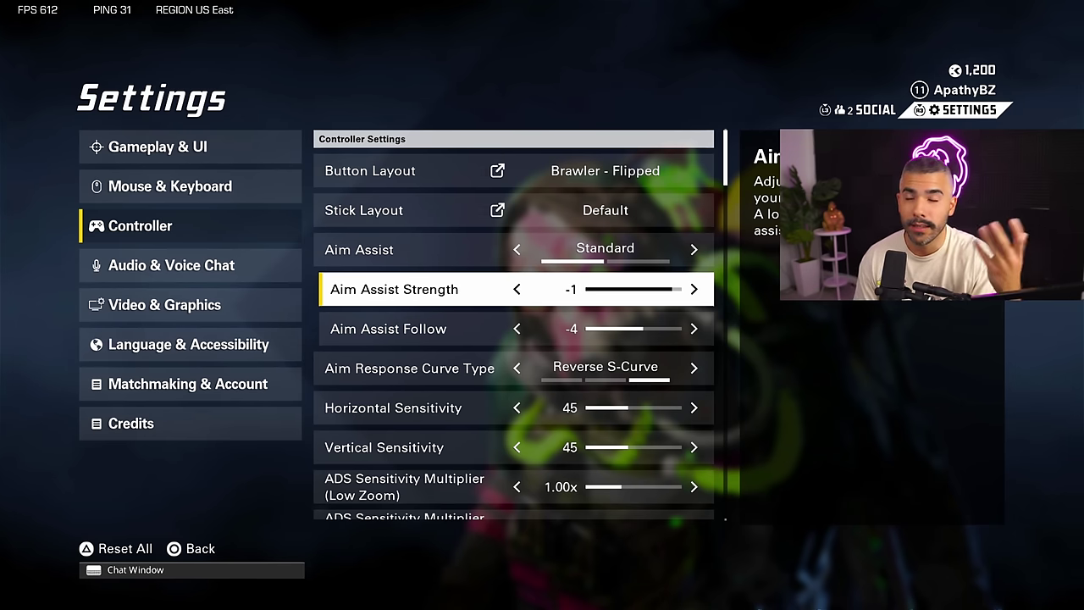
# Set both the Aim Assist Follow and the Aim Assist Strength to 0.
pyautogui.press('Down')
pyautogui.press('Right')
pyautogui.press('Right')
pyautogui.press('Right')
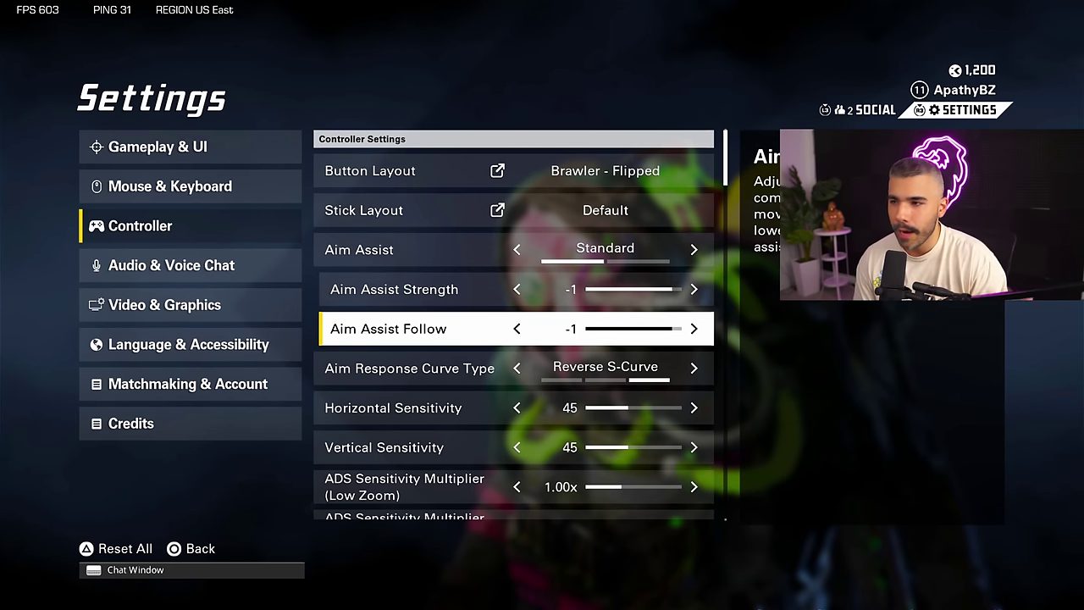
pyautogui.press('Right')
pyautogui.press('Up')
pyautogui.press('Right')
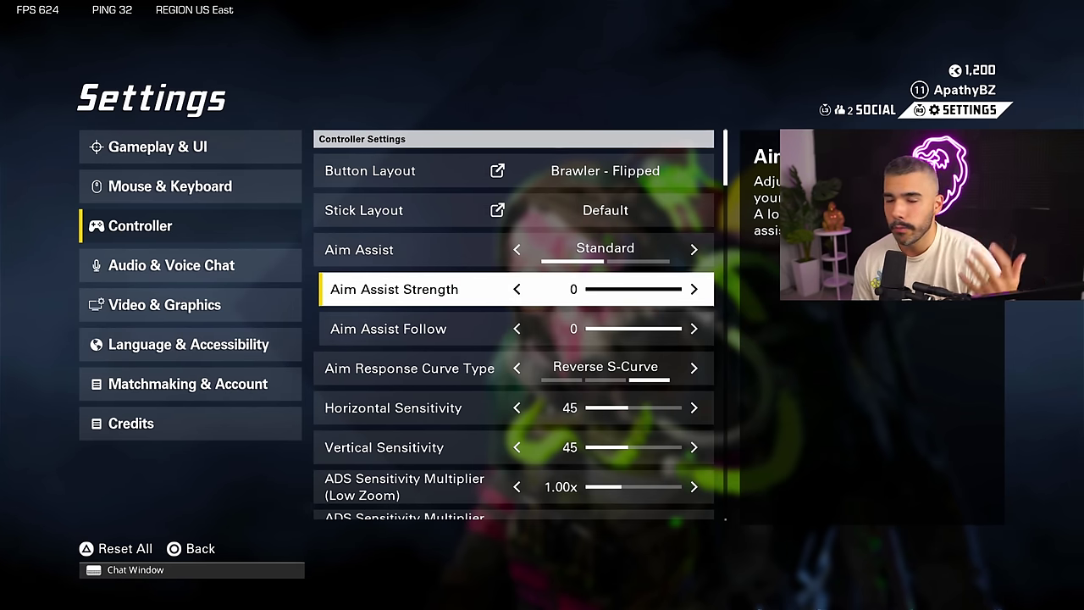
# Lower the controller's Horizontal Sensitivity to 35.
pyautogui.press('Down')
pyautogui.press('Down')
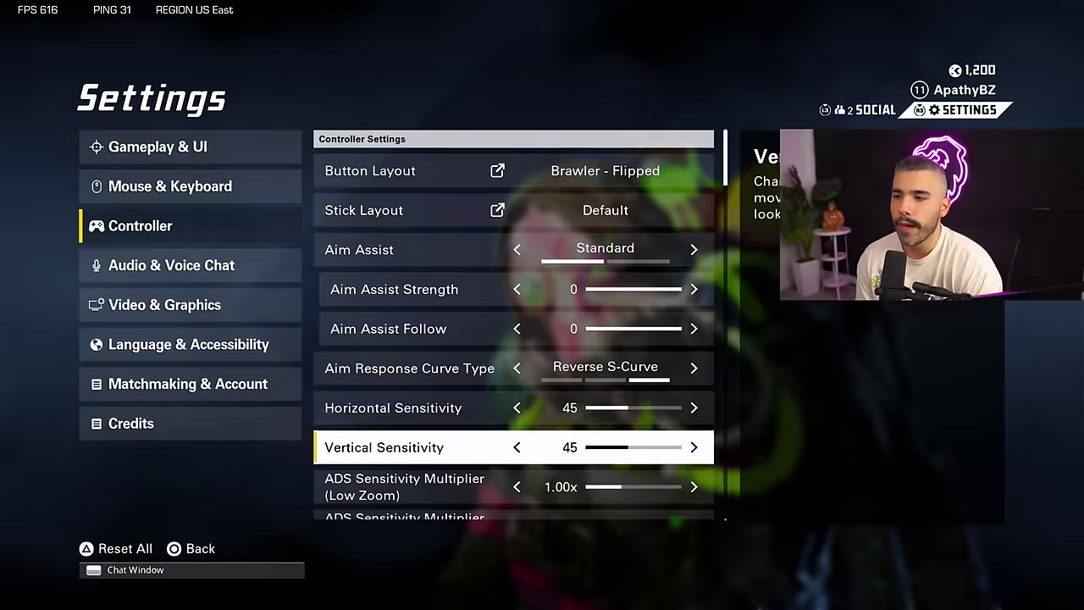
pyautogui.click(393, 407)
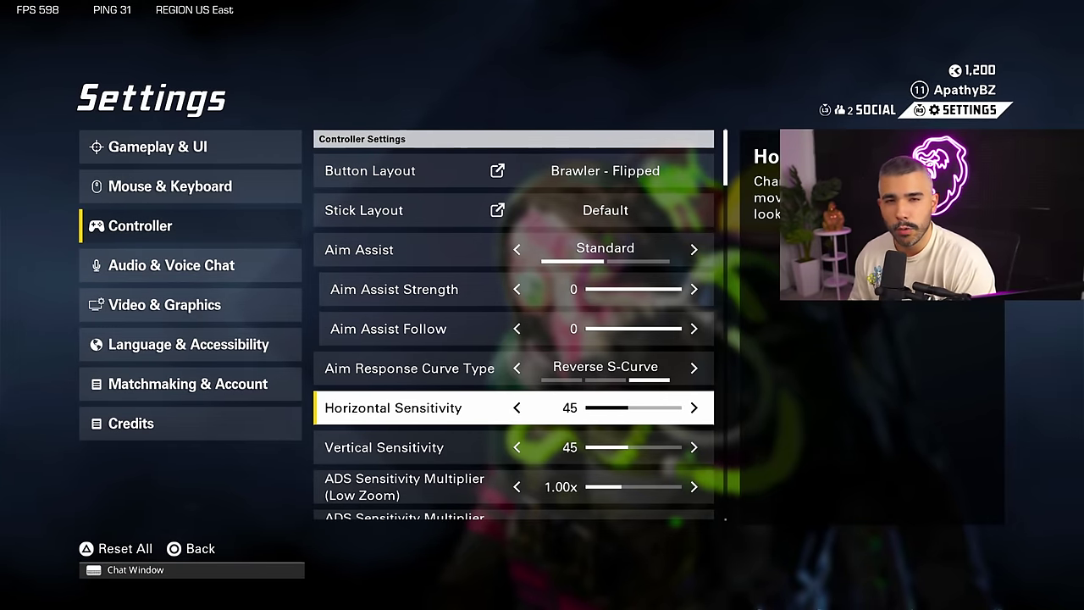
pyautogui.press('Left')
pyautogui.press('Left')
pyautogui.press('Left')
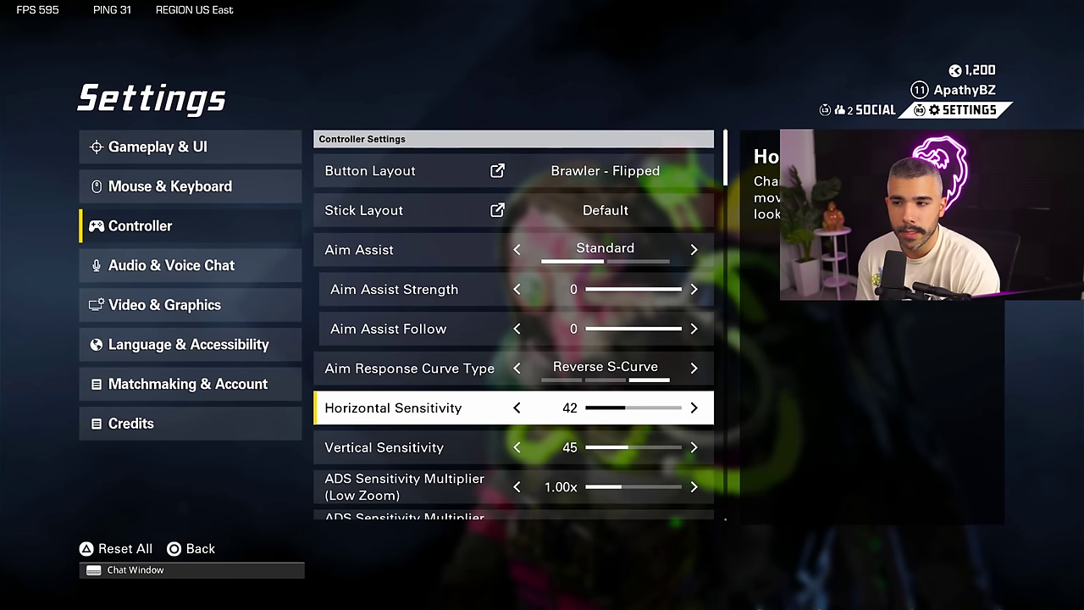
pyautogui.press('Left')
pyautogui.press('Left')
pyautogui.press('Left')
pyautogui.press('Left')
pyautogui.press('Left')
pyautogui.press('Left')
pyautogui.press('Left')
# Raise the controller's Horizontal Sensitivity back to 45.
pyautogui.press('Right')
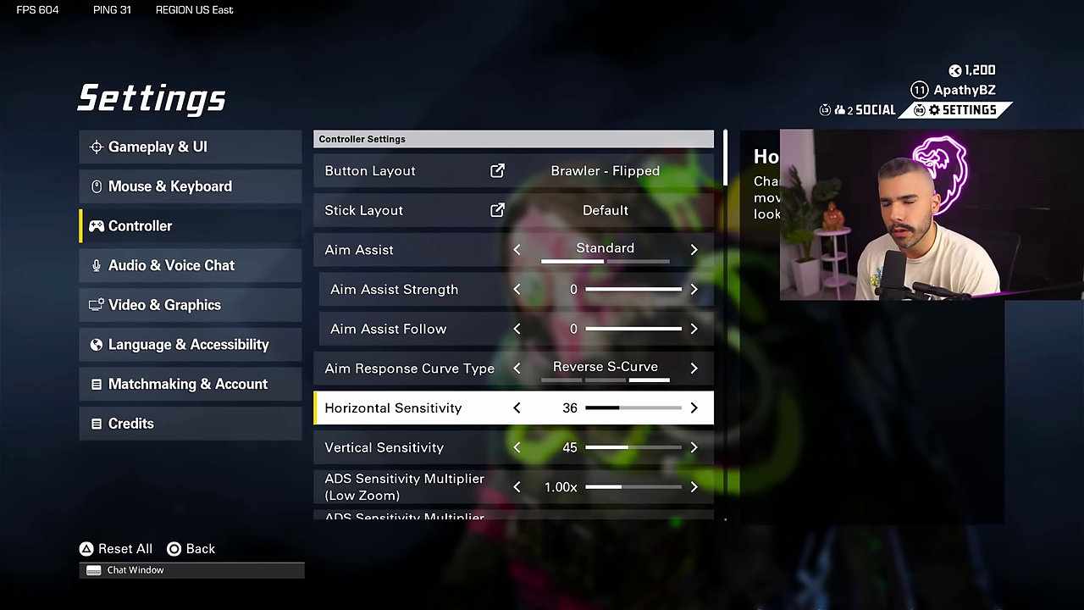
pyautogui.press('Right')
pyautogui.press('Right')
pyautogui.press('Right')
pyautogui.press('Right')
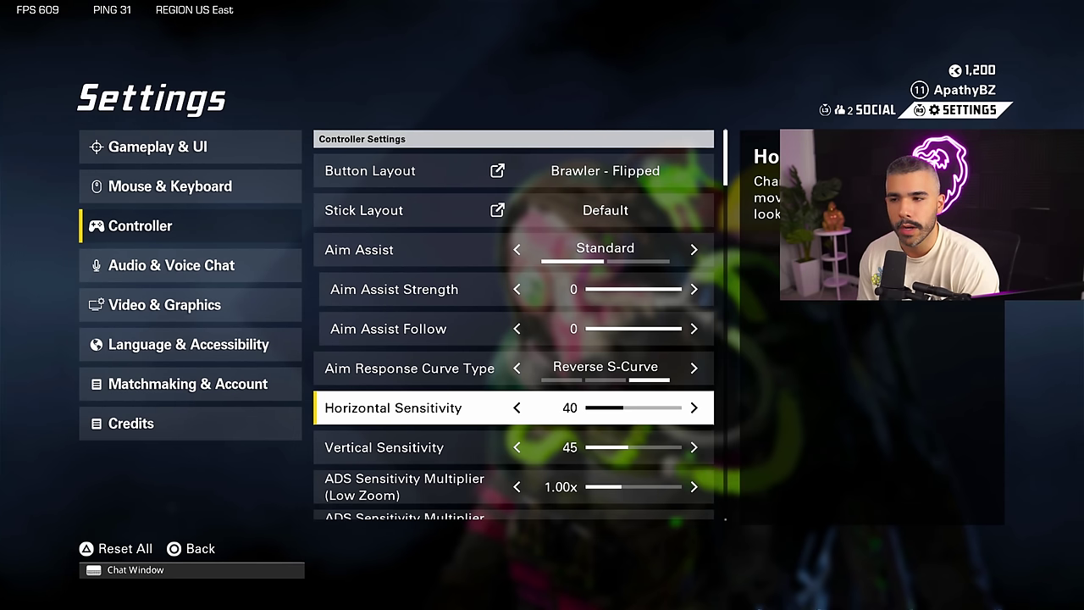
pyautogui.press('Right')
pyautogui.press('Right')
pyautogui.press('Right')
pyautogui.press('Right')
pyautogui.press('Right')
# Review the vertical sensitivity, the low and high zoom ADS sensitivity multipliers and the stick dead zones.
pyautogui.press('Down')
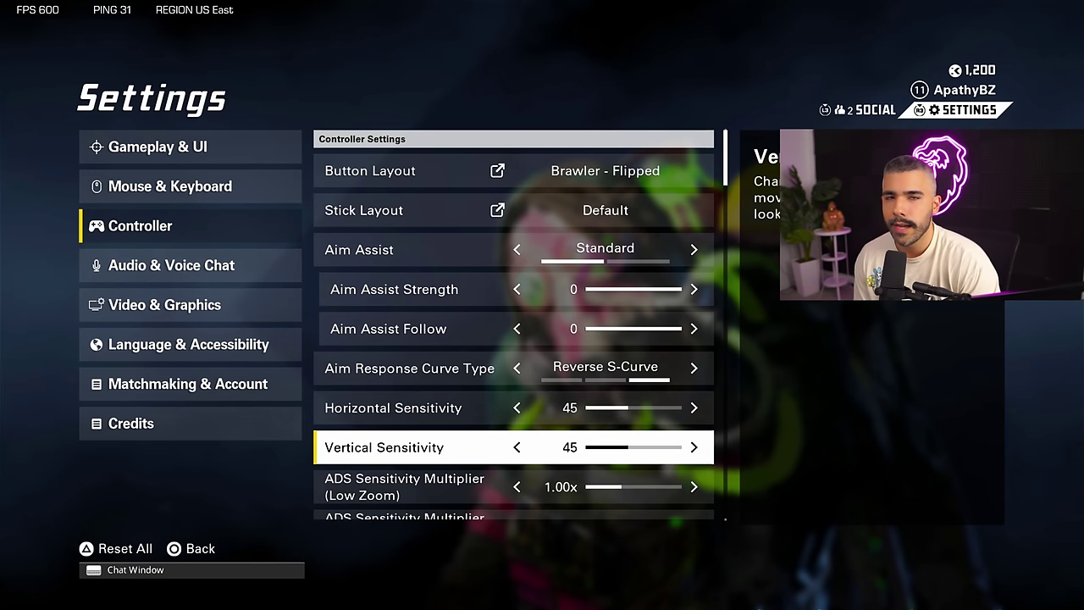
pyautogui.press('Down')
pyautogui.press('Down')
pyautogui.press('Up')
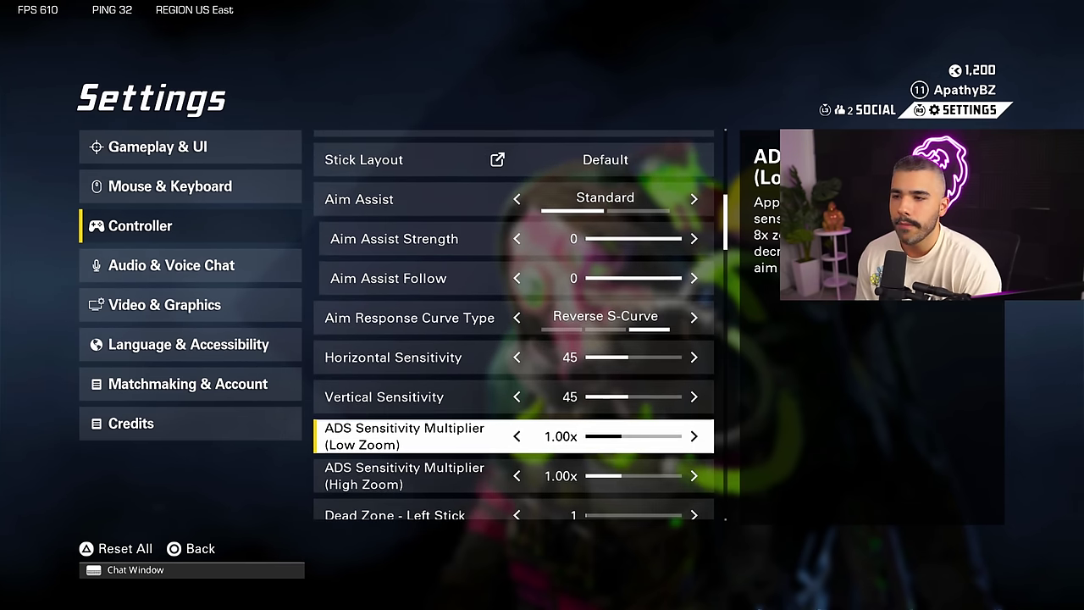
pyautogui.press('Up')
pyautogui.press('Up')
pyautogui.press('Down')
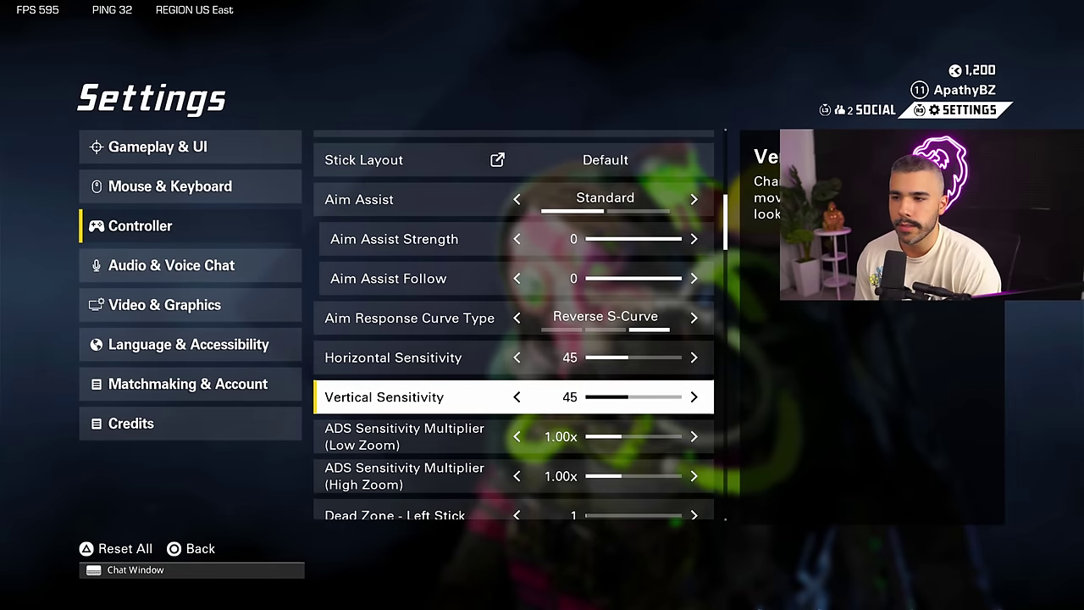
pyautogui.press('Down')
pyautogui.press('Down')
pyautogui.press('Down')
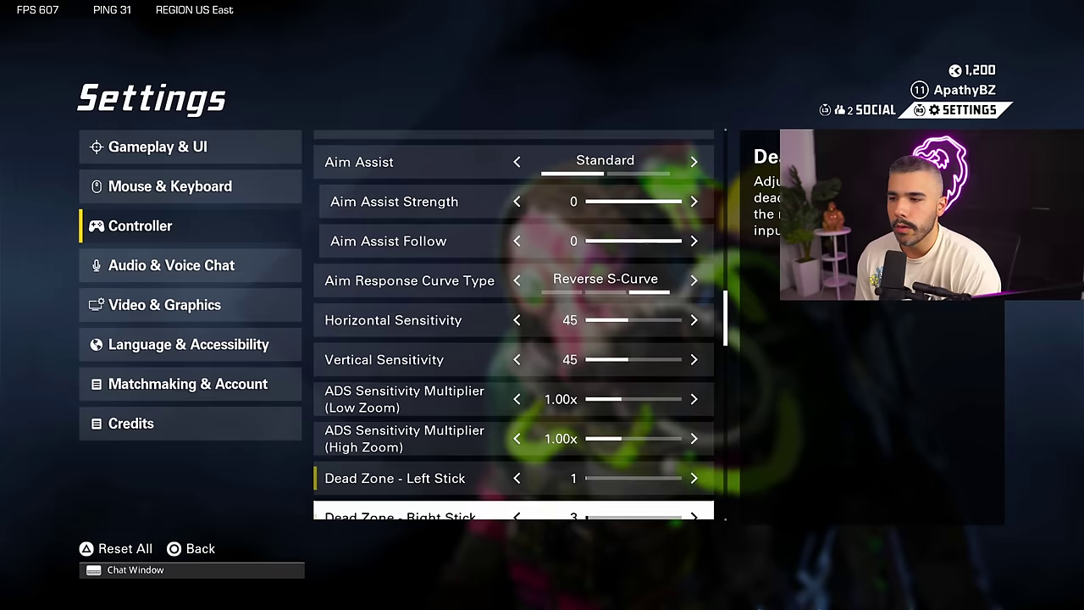
pyautogui.press('Down')
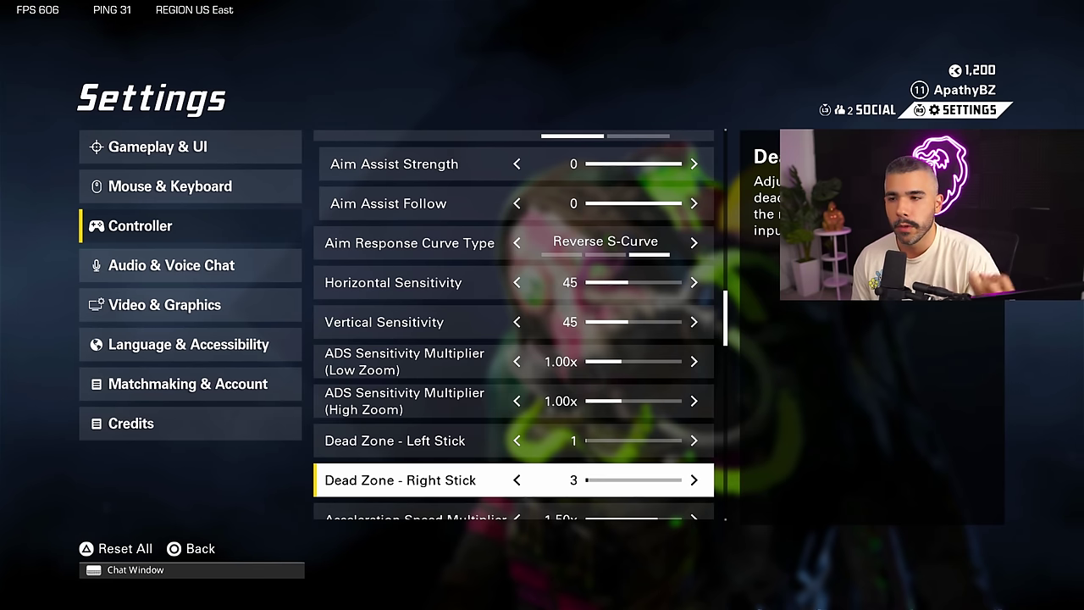
# Lower the left stick's dead zone by one and return it to 1.
pyautogui.press('Up')
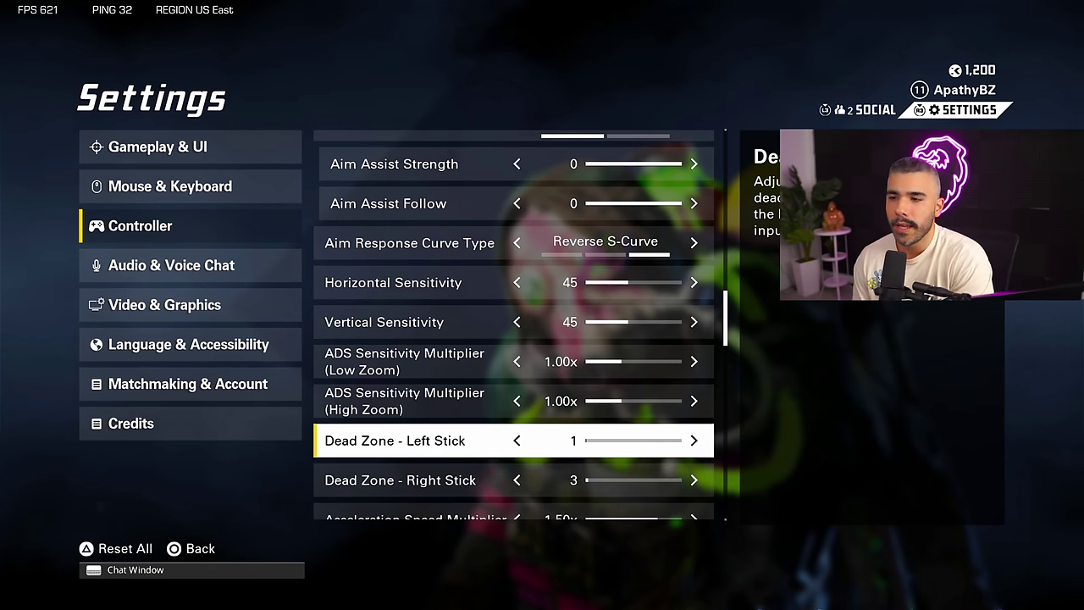
pyautogui.press('Left')
pyautogui.press('Right')
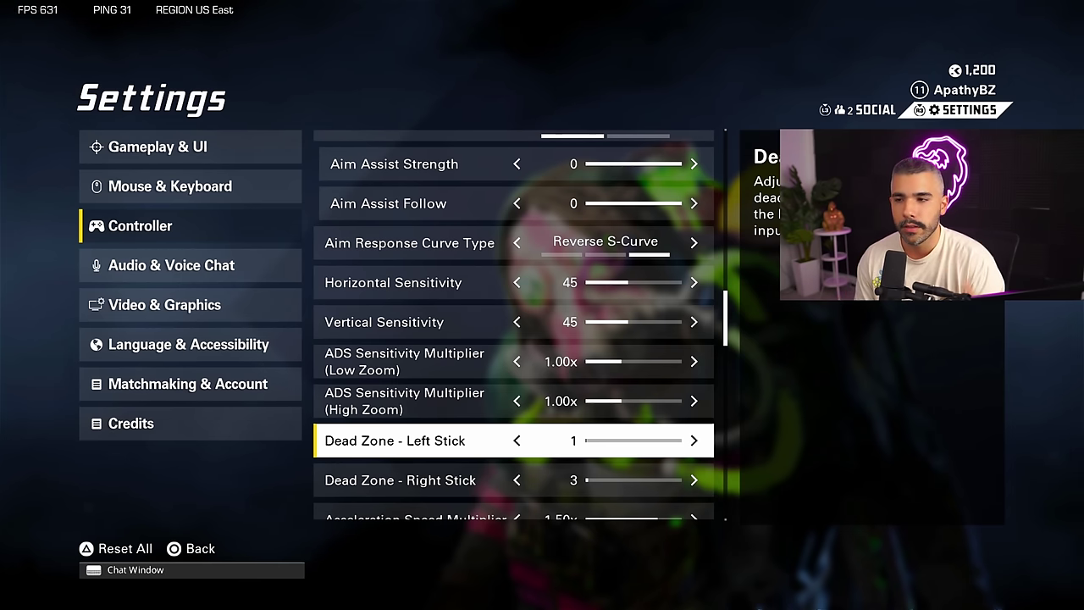
# Compare the dead zone settings of the left and right sticks.
pyautogui.press('Down')
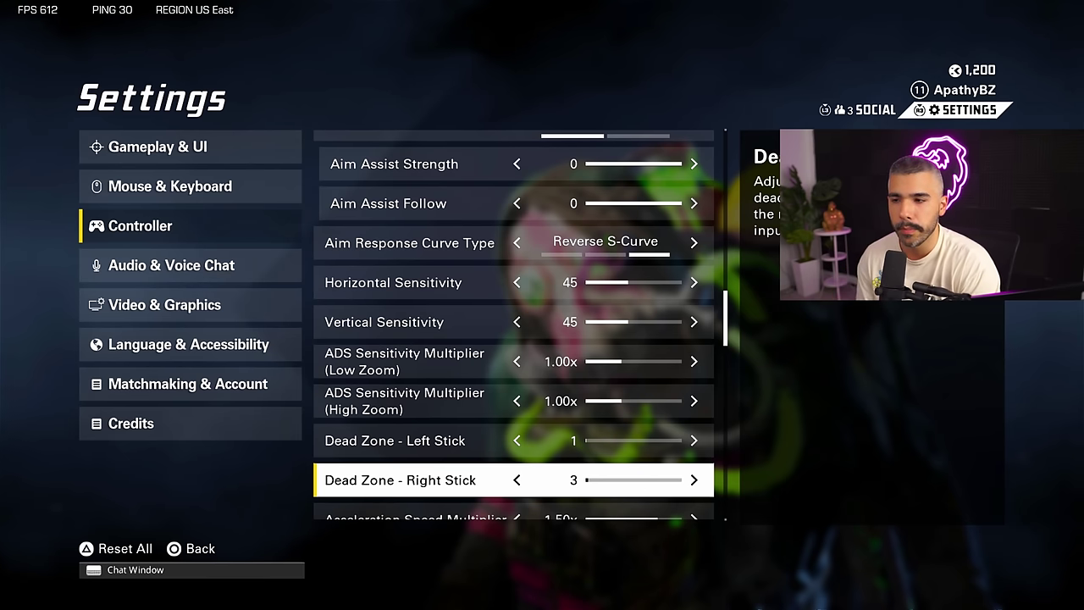
pyautogui.press('Up')
pyautogui.press('Down')
pyautogui.press('Up')
pyautogui.press('Down')
pyautogui.press('Up')
pyautogui.press('Down')
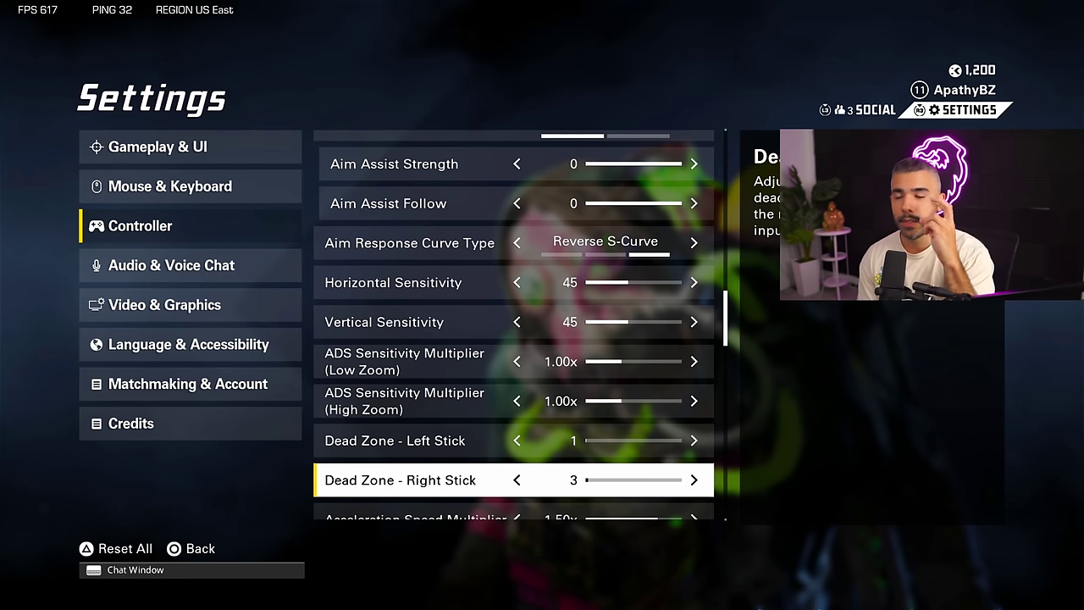
# Raise the right stick's dead zone, lower it to 1, and return it to 3.
pyautogui.press('Right')
pyautogui.press('Right')
pyautogui.press('Left')
pyautogui.press('Left')
pyautogui.press('Left')
pyautogui.press('Left')
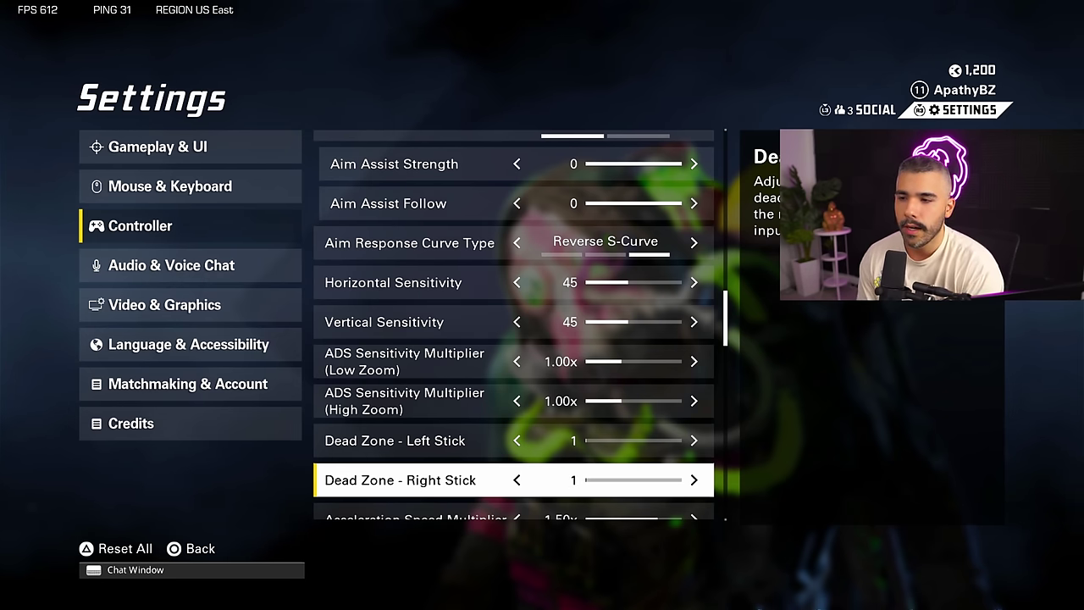
pyautogui.press('Right')
pyautogui.press('Right')
pyautogui.press('Right')
pyautogui.press('Left')
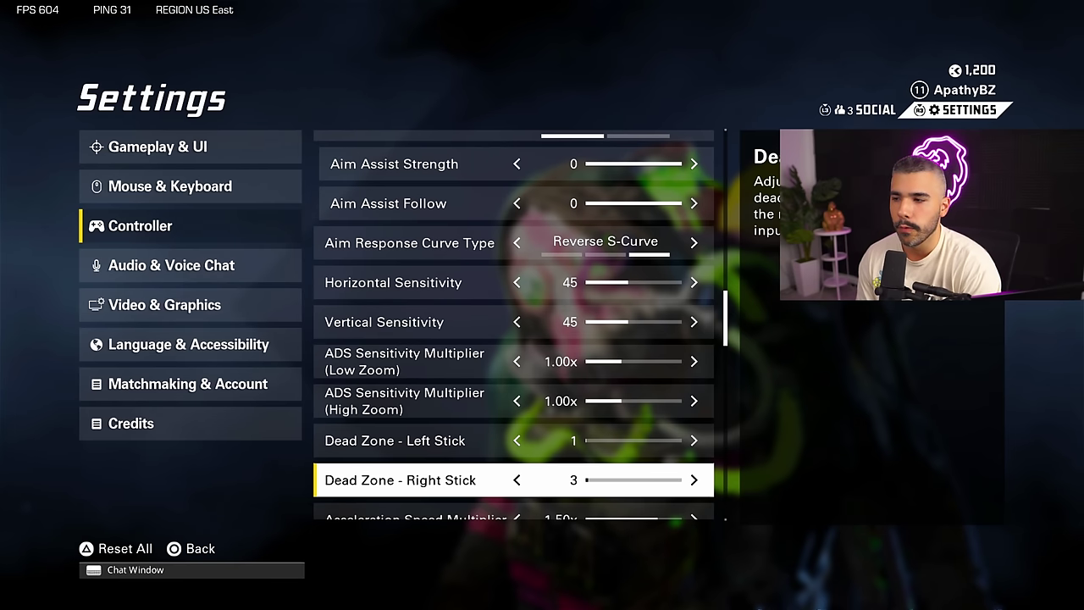
# Review the acceleration speed multiplier, the axis inversion options and the controller vibration setting.
pyautogui.press('Down')
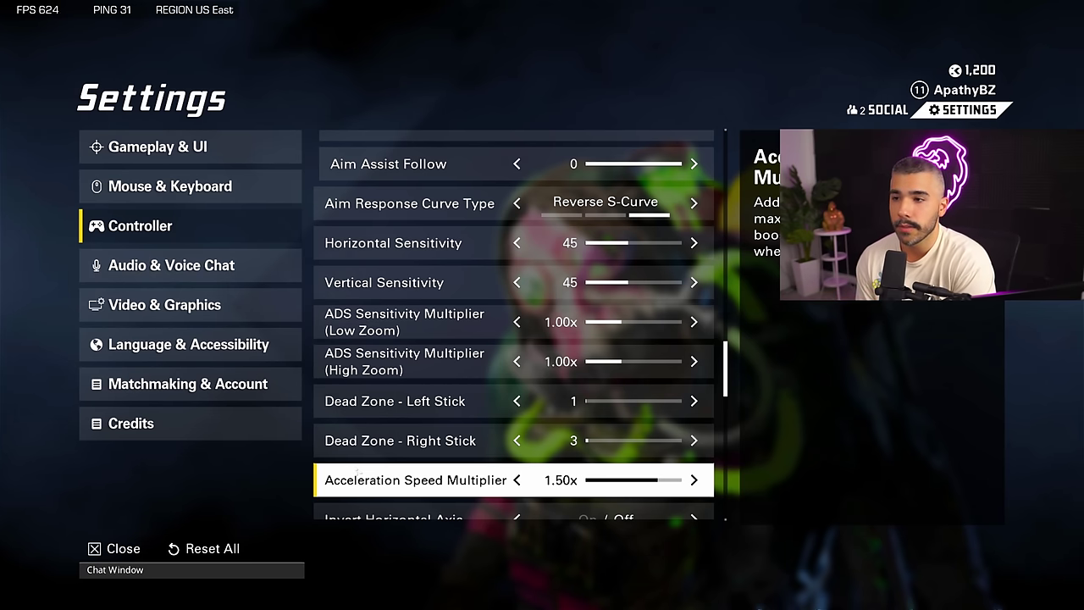
pyautogui.press('Down')
pyautogui.press('Down')
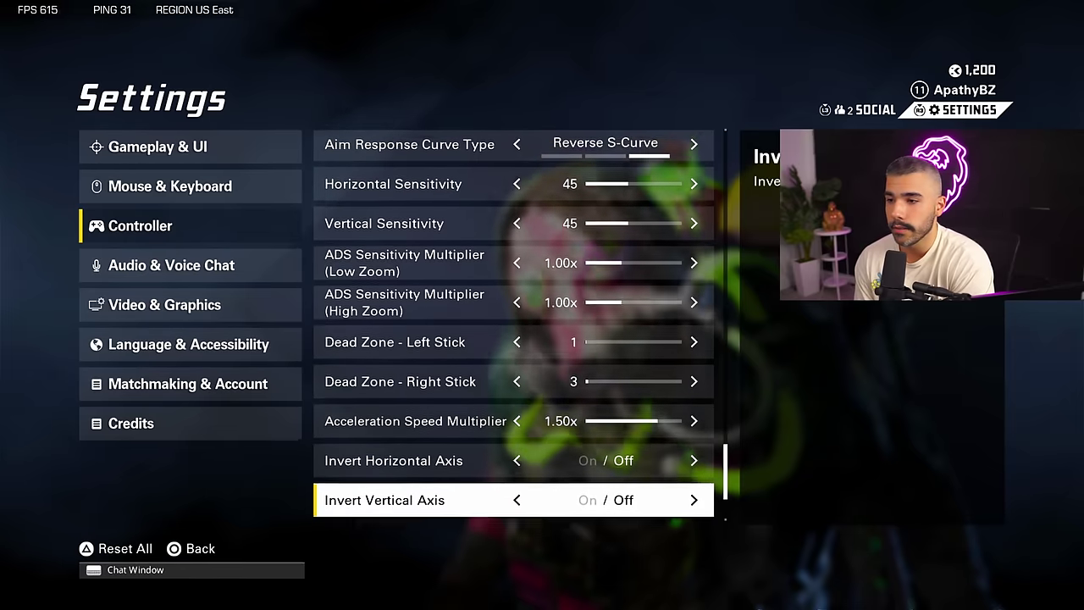
pyautogui.press('Up')
pyautogui.press('Down')
pyautogui.press('Down')
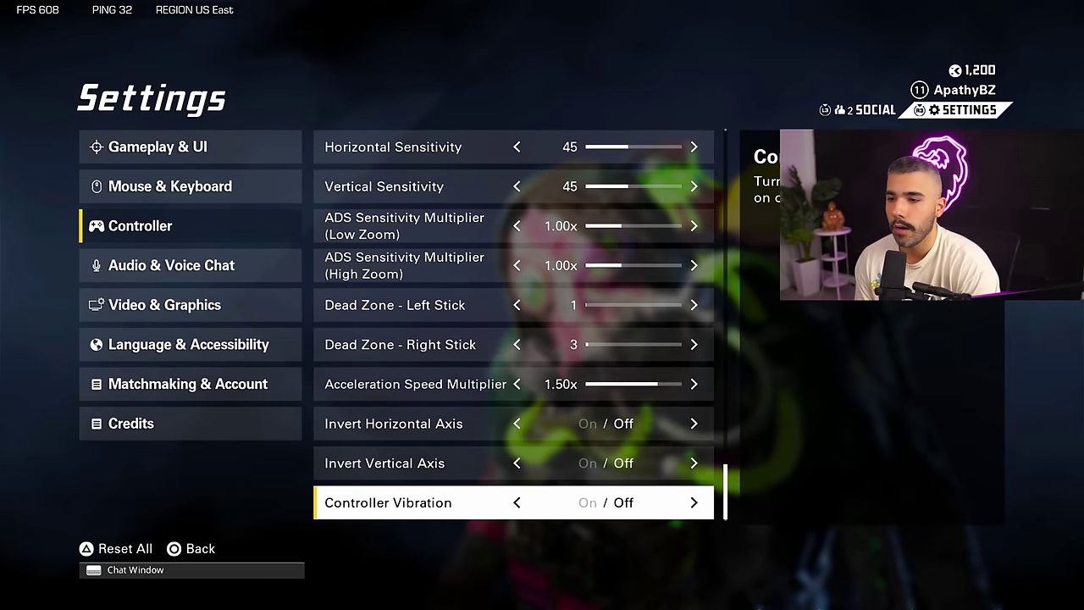
# Open the Audio & Voice Chat settings and set both the Dialogue Volume and the UI Volume to 69.
pyautogui.press('Down')
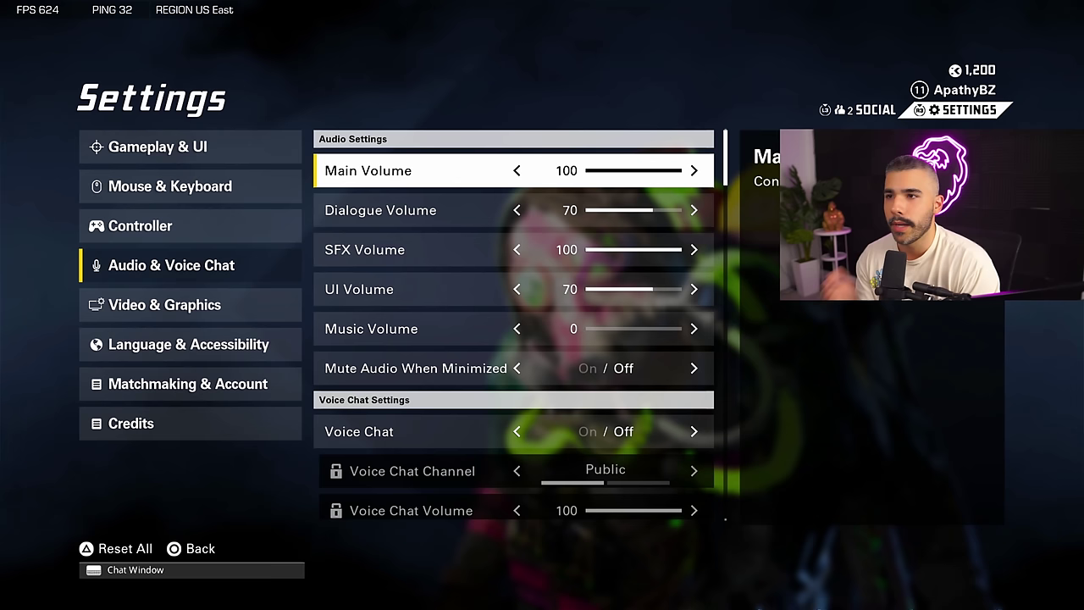
pyautogui.press('Down')
pyautogui.press('Left')
pyautogui.press('Down')
pyautogui.press('Down')
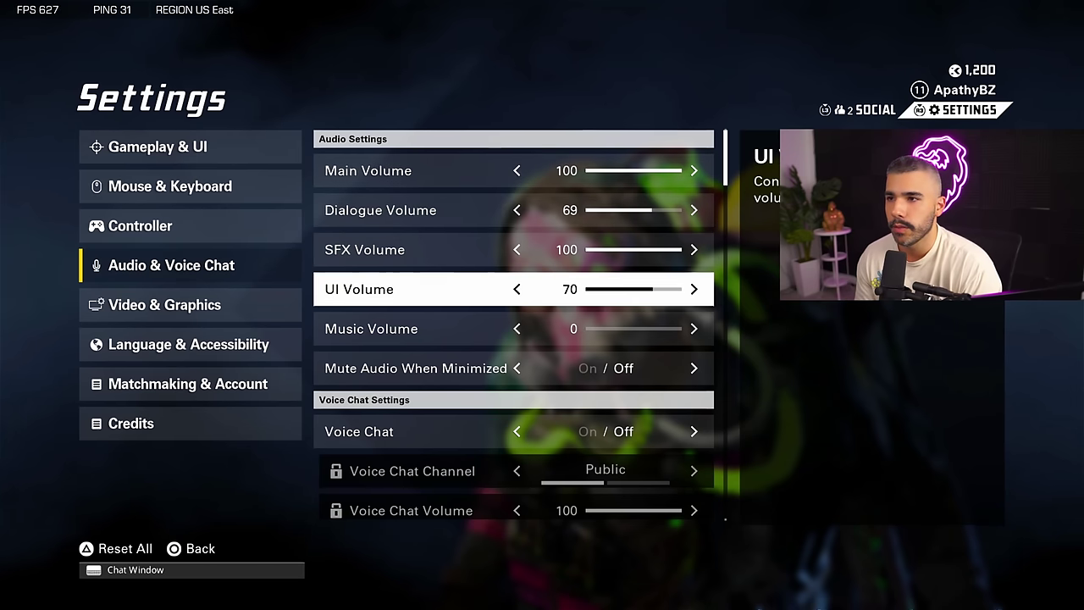
pyautogui.press('Left')
pyautogui.press('Up')
pyautogui.press('Up')
pyautogui.press('Up')
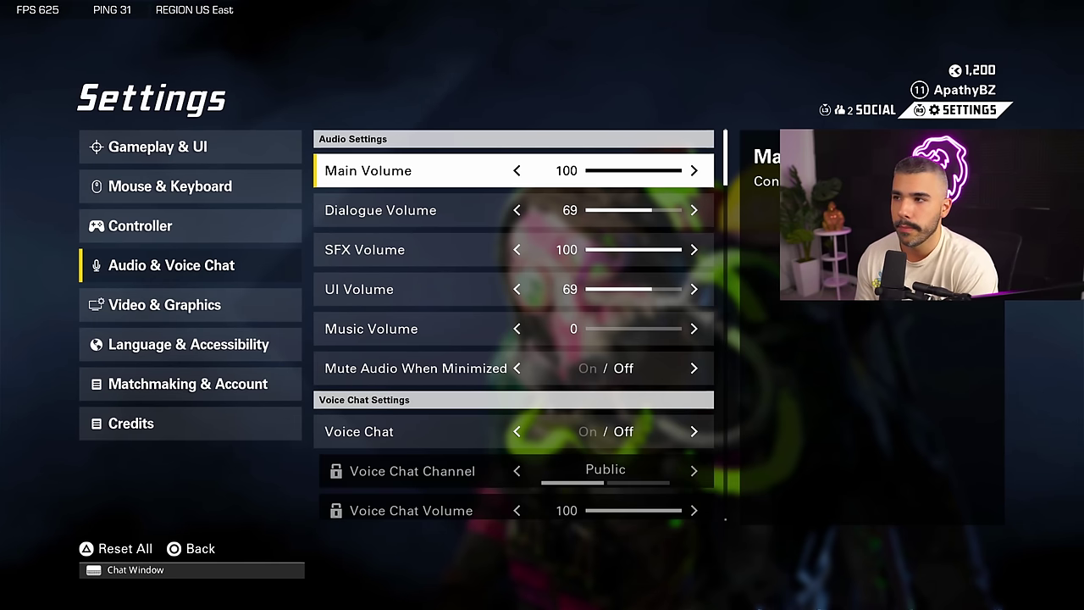
# Review the main, dialogue, SFX, UI and music volume settings.
pyautogui.press('Down')
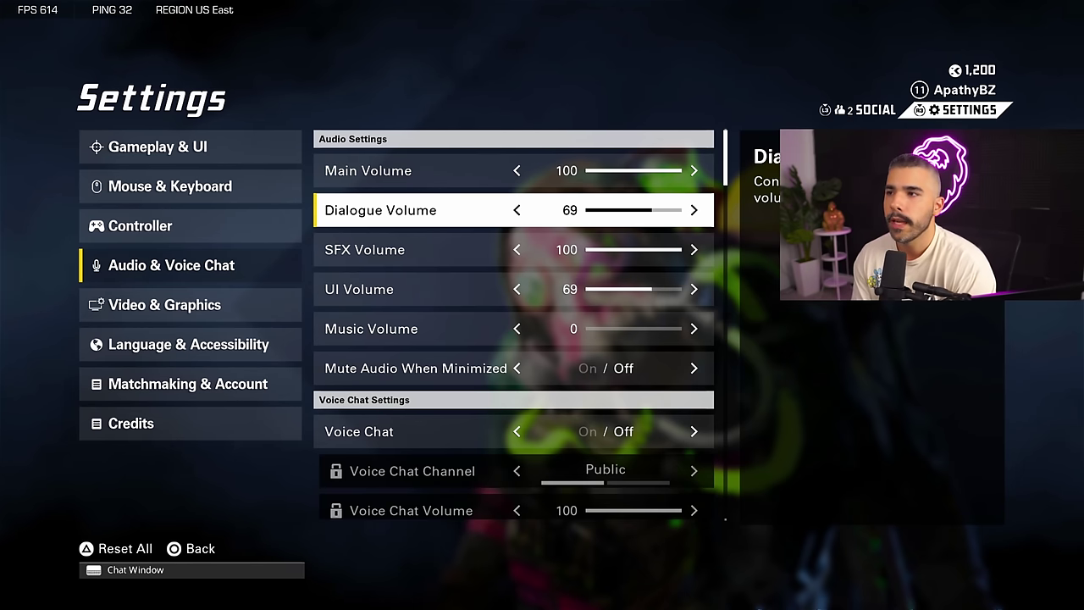
pyautogui.click(365, 249)
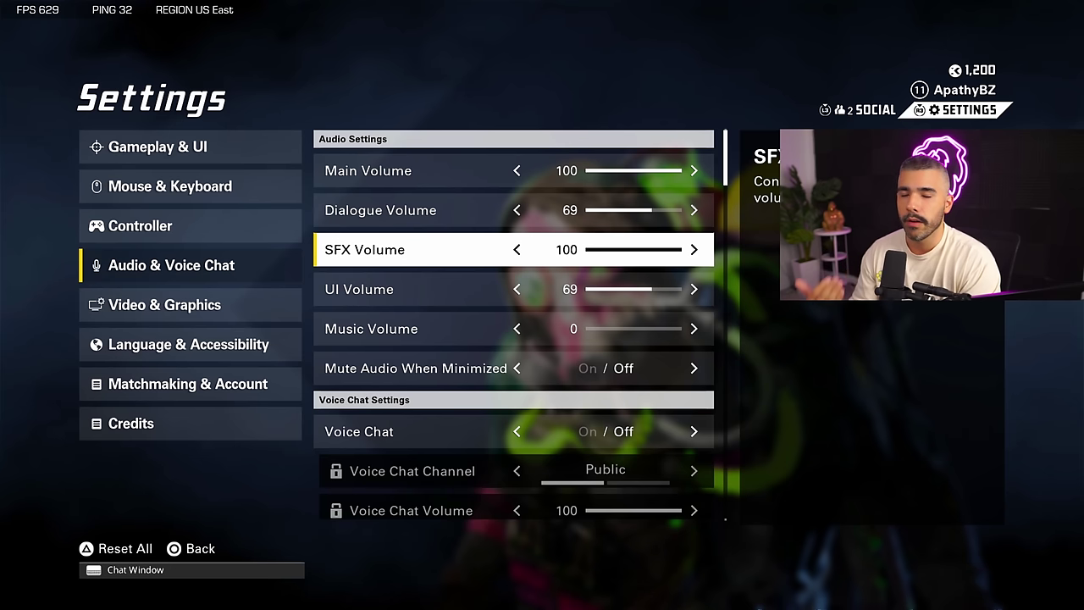
pyautogui.press('Up')
pyautogui.press('Up')
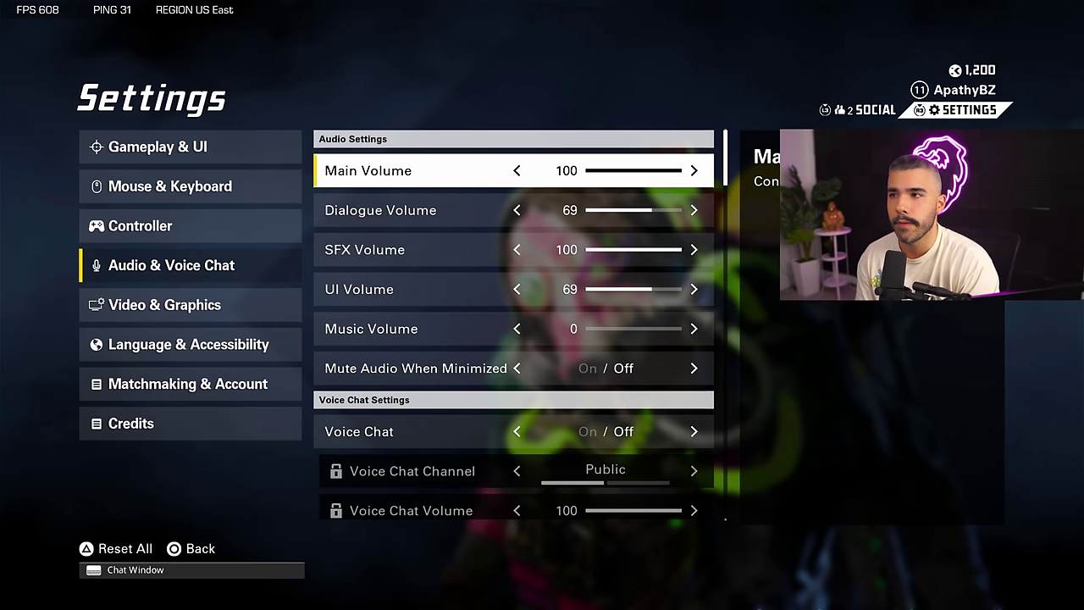
pyautogui.press('Down')
pyautogui.press('Down')
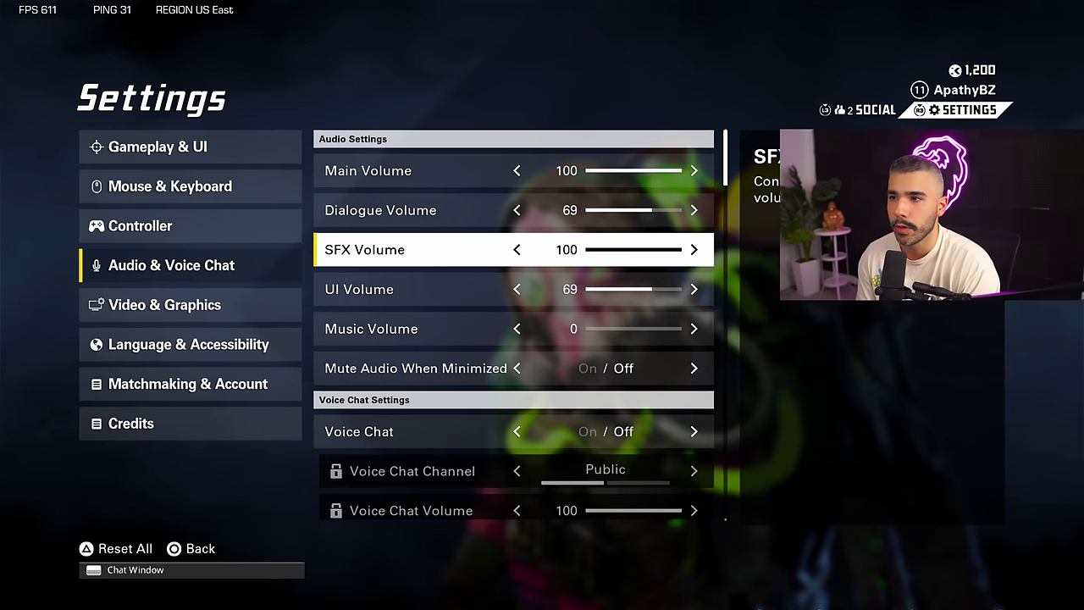
pyautogui.press('Down')
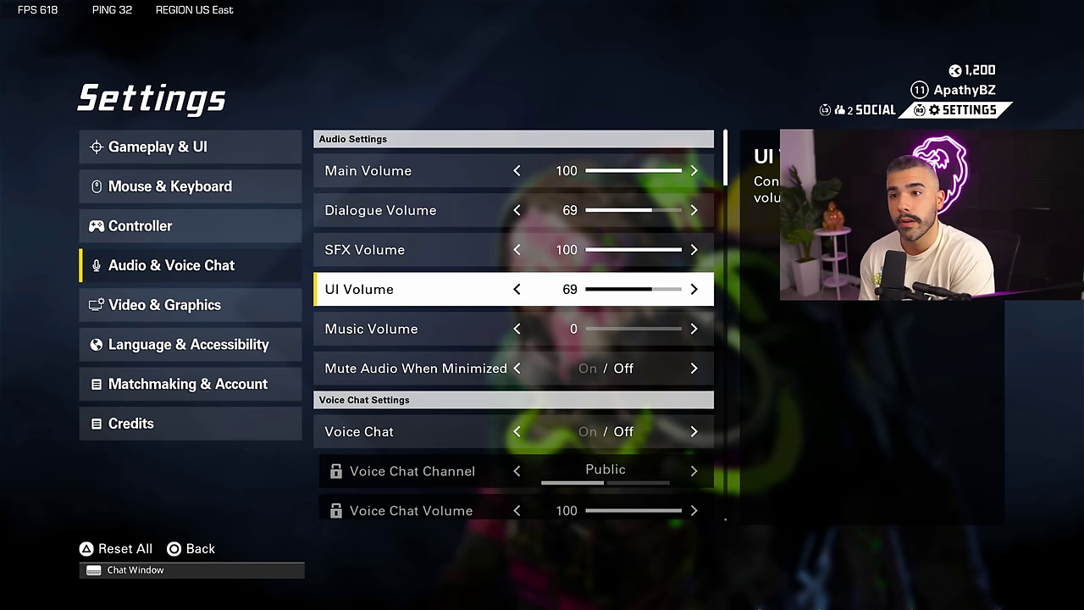
pyautogui.click(371, 328)
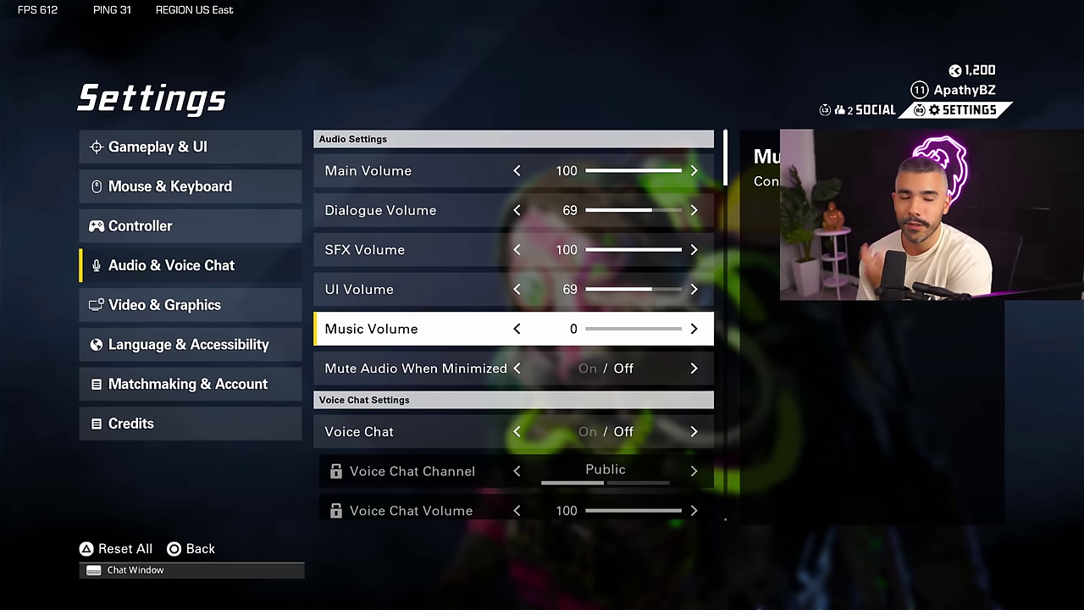
# Open the Video & Graphics settings and review the display resolution, refresh rate, monitor, triple buffering and reduced latency options.
pyautogui.click(165, 304)
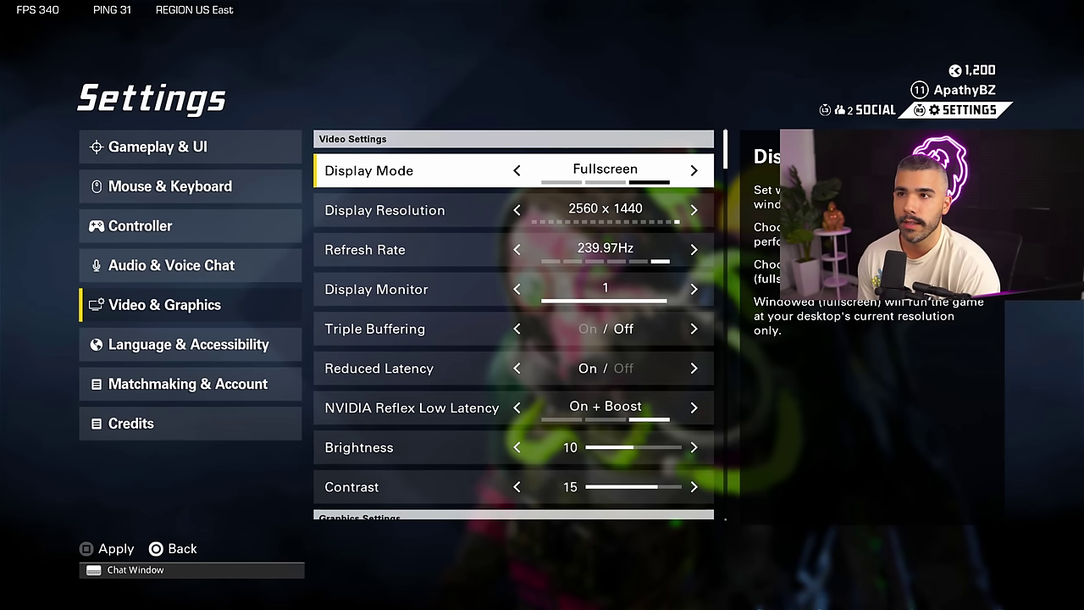
pyautogui.press('Down')
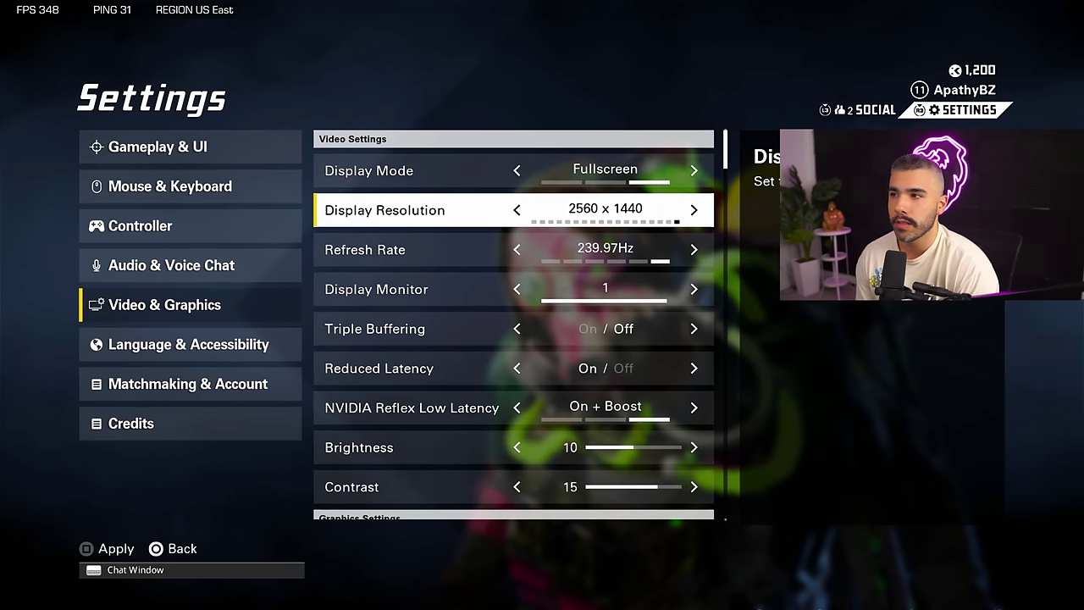
pyautogui.press('Down')
pyautogui.press('Up')
pyautogui.press('Down')
pyautogui.press('Down')
pyautogui.press('Down')
pyautogui.press('Down')
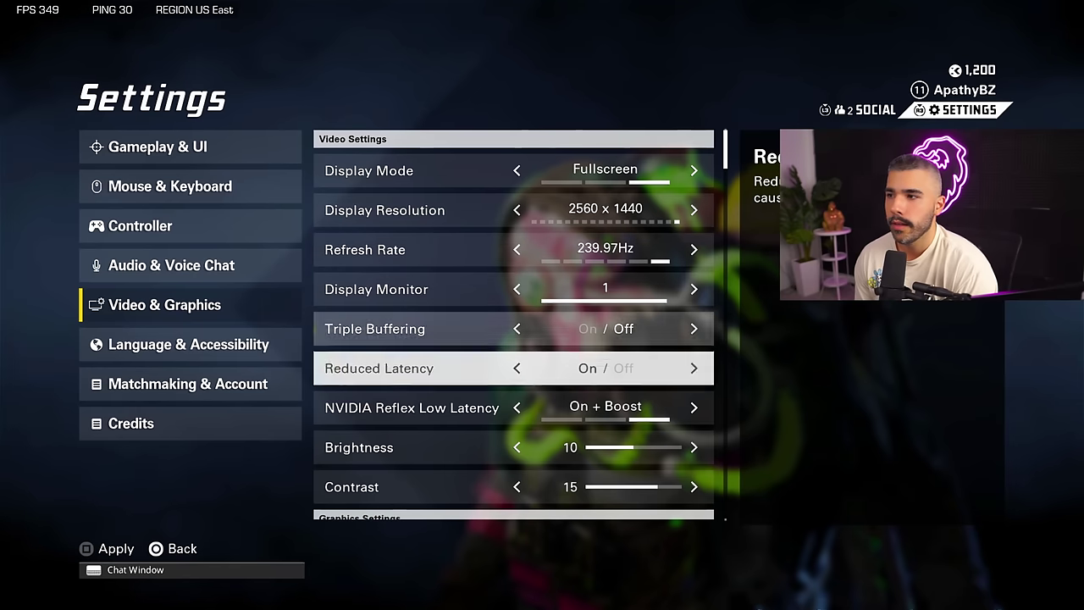
pyautogui.press('Down')
pyautogui.press('Up')
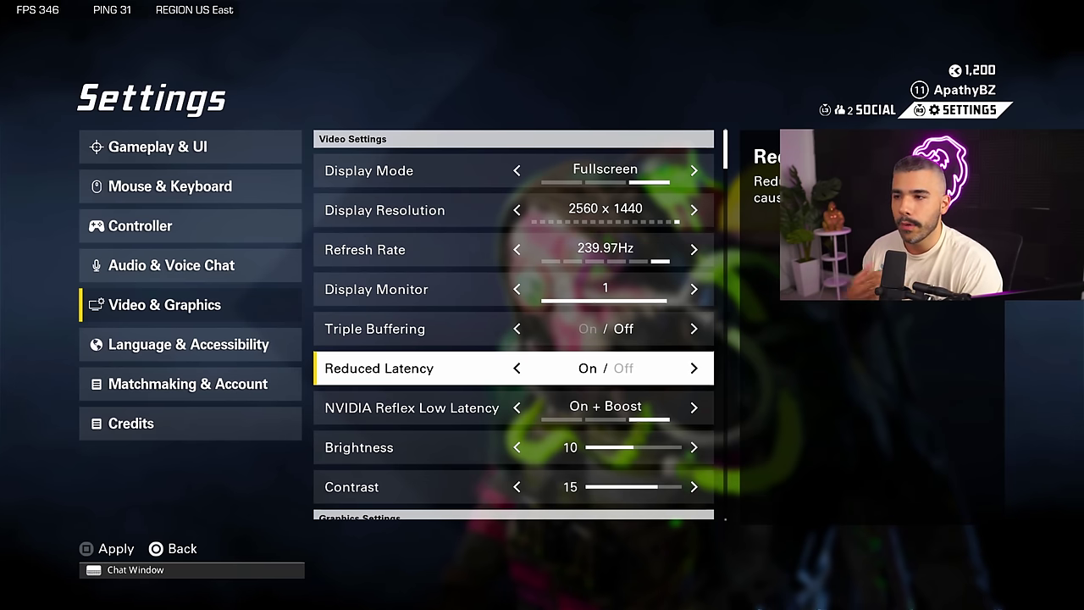
pyautogui.press('Up')
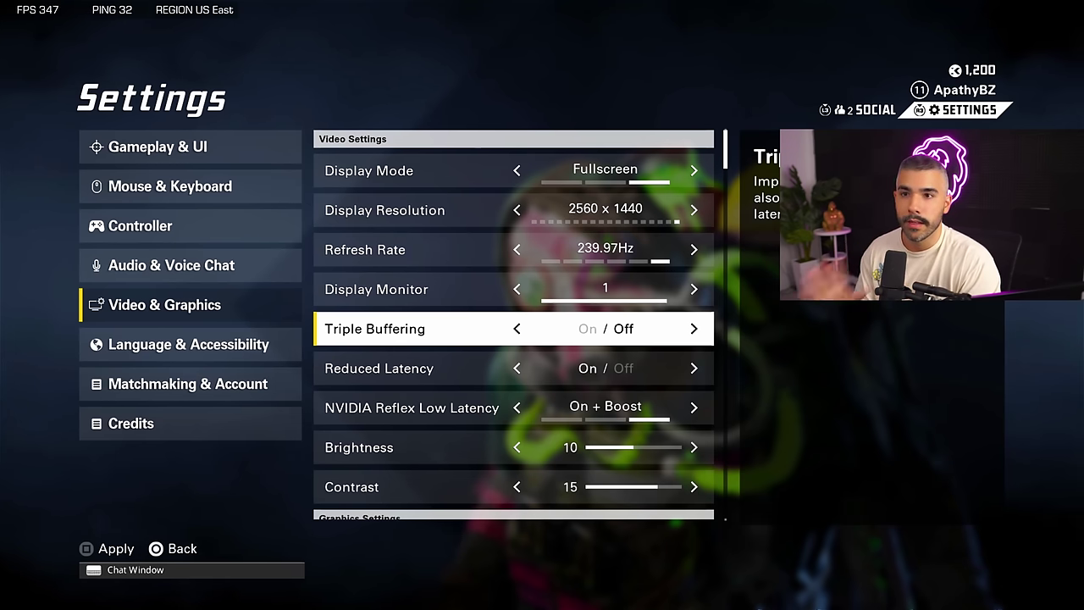
# Review the reduced latency, NVIDIA Reflex Low Latency, brightness, contrast and DX12 renderer settings.
pyautogui.click(379, 367)
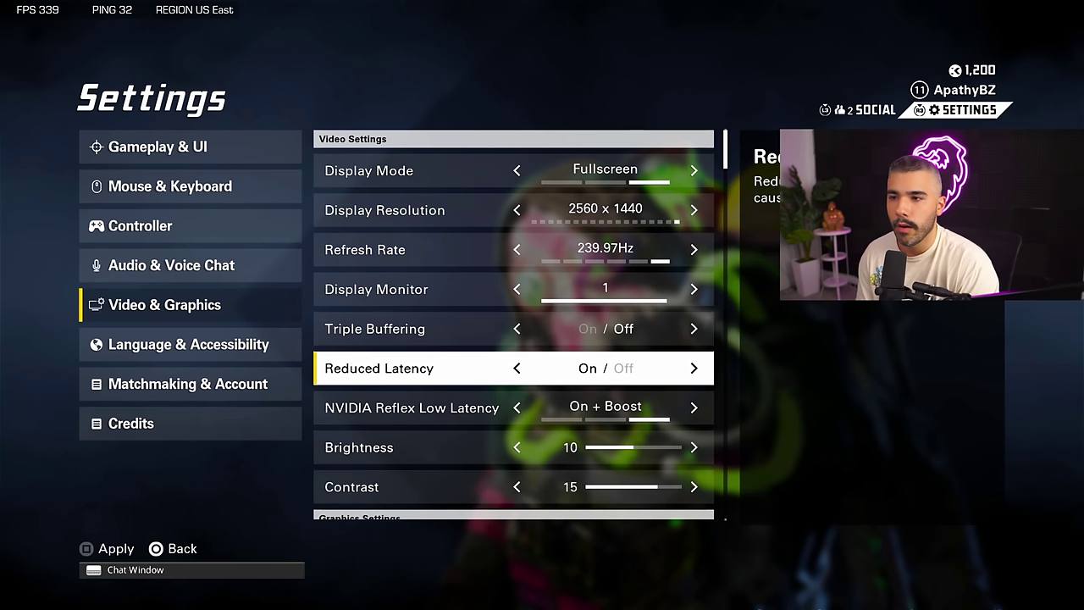
pyautogui.press('Down')
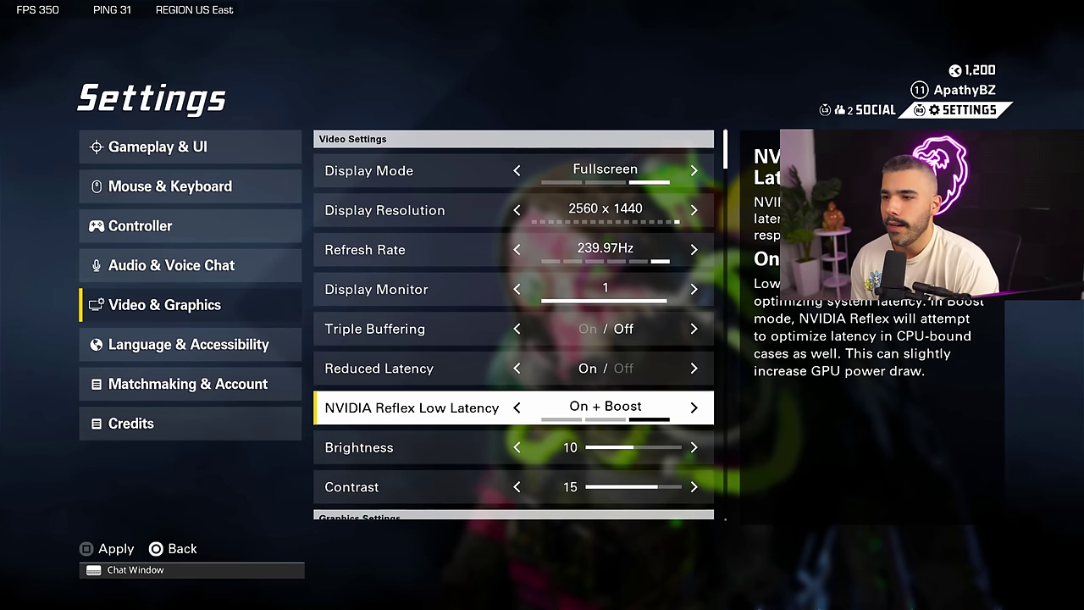
pyautogui.press('Down')
pyautogui.press('Down')
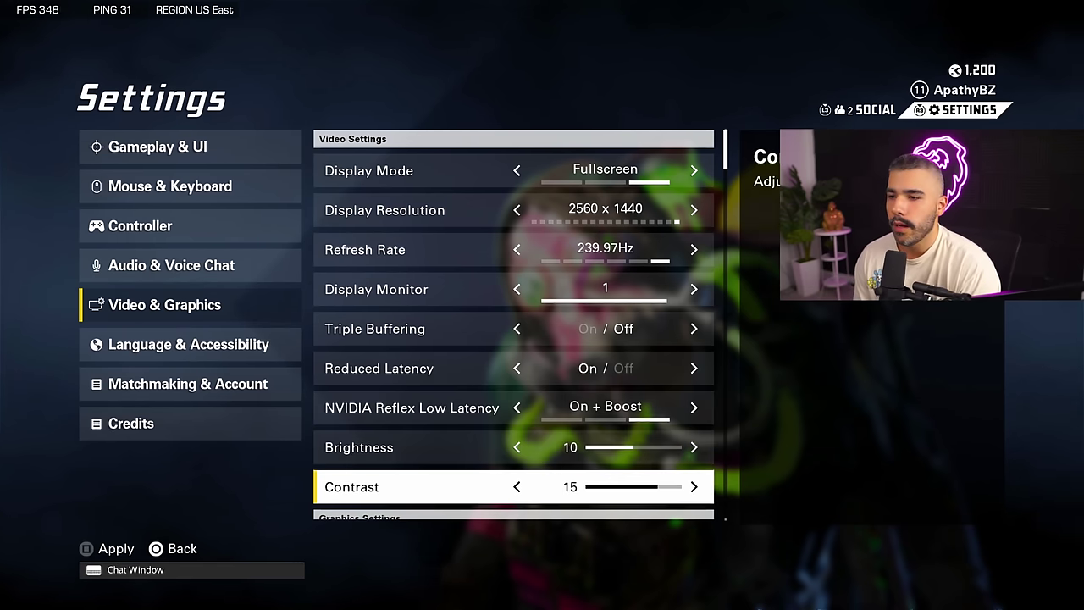
pyautogui.press('Down')
pyautogui.press('Down')
pyautogui.press('Down')
pyautogui.press('Down')
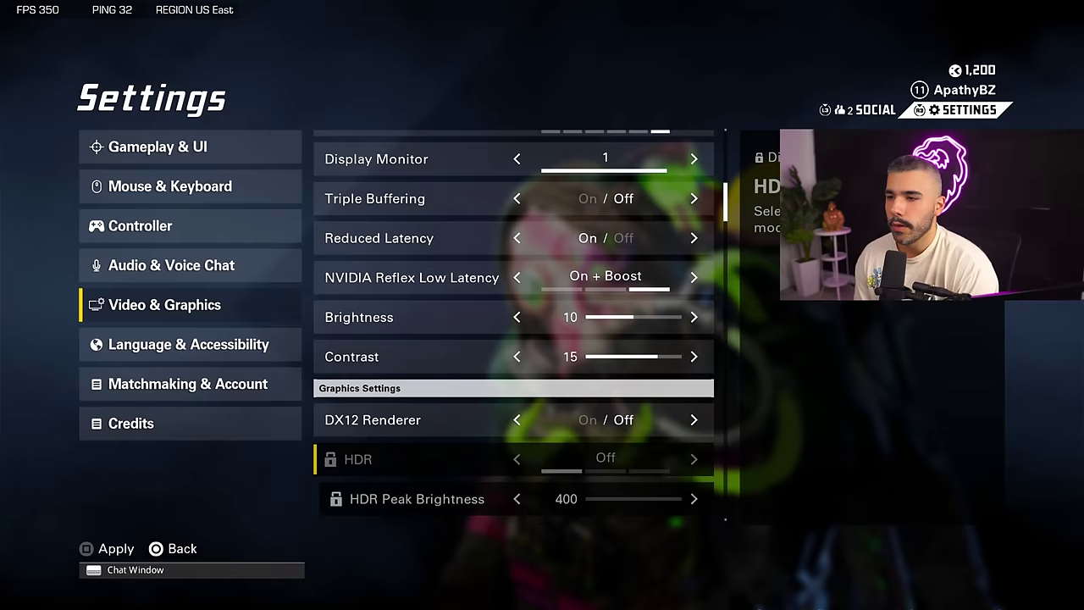
# Review the graphics settings for HDR, graphics quality, V-Sync, framerate limit, shadows and resolution scale.
pyautogui.press('Up')
pyautogui.press('Down')
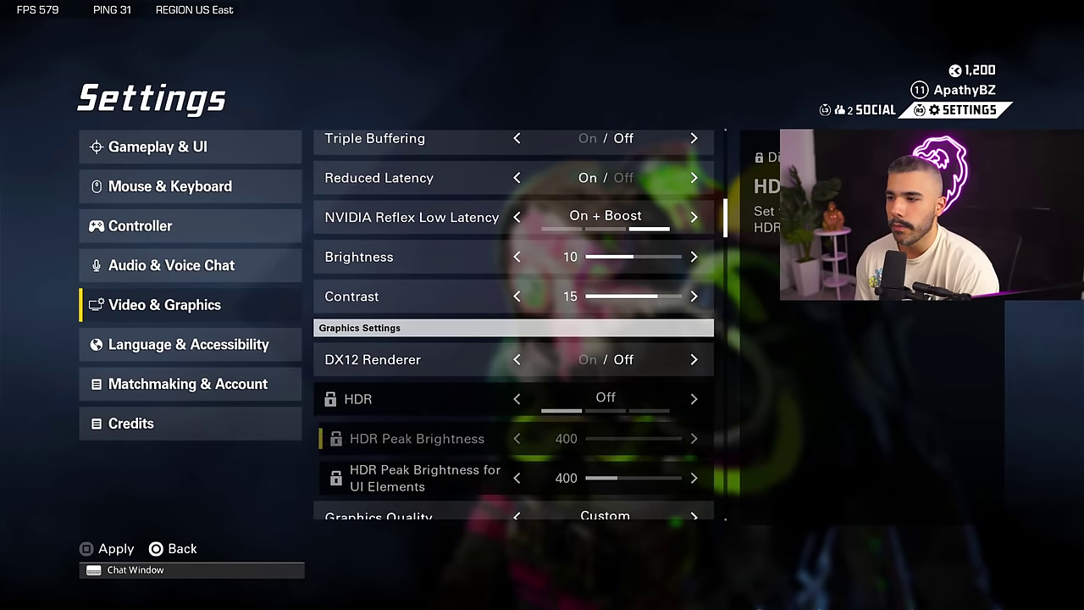
pyautogui.press('Down')
pyautogui.press('Down')
pyautogui.press('Up')
pyautogui.press('Up')
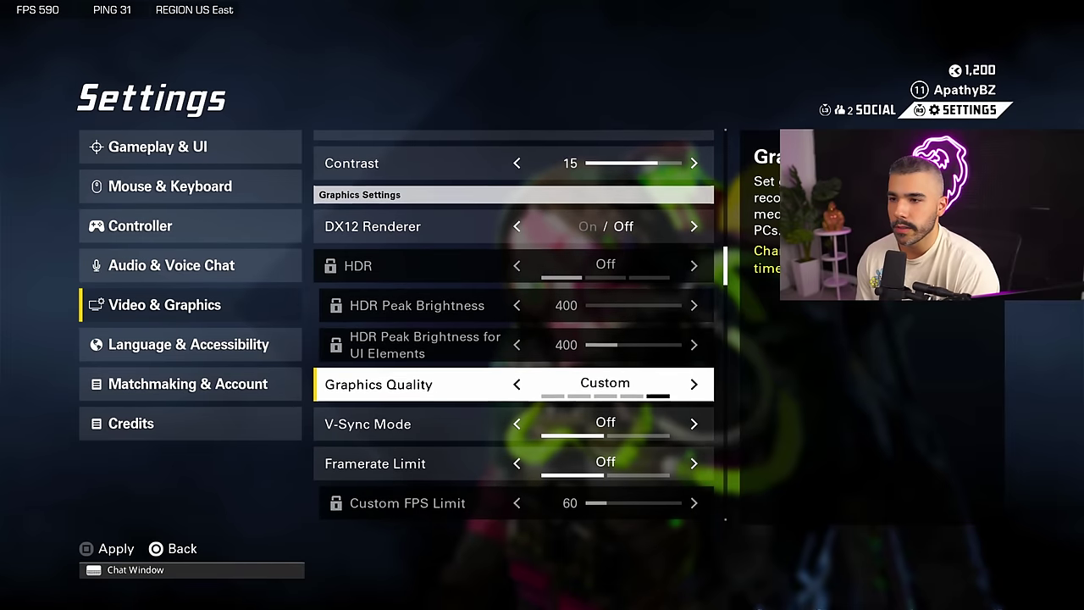
pyautogui.press('Down')
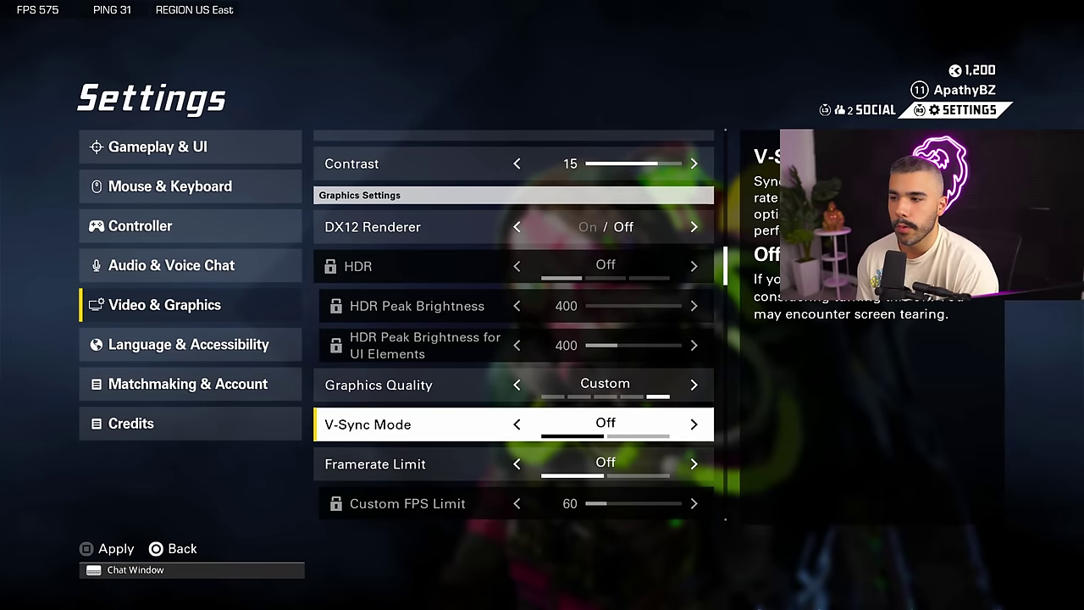
pyautogui.press('Down')
pyautogui.press('Down')
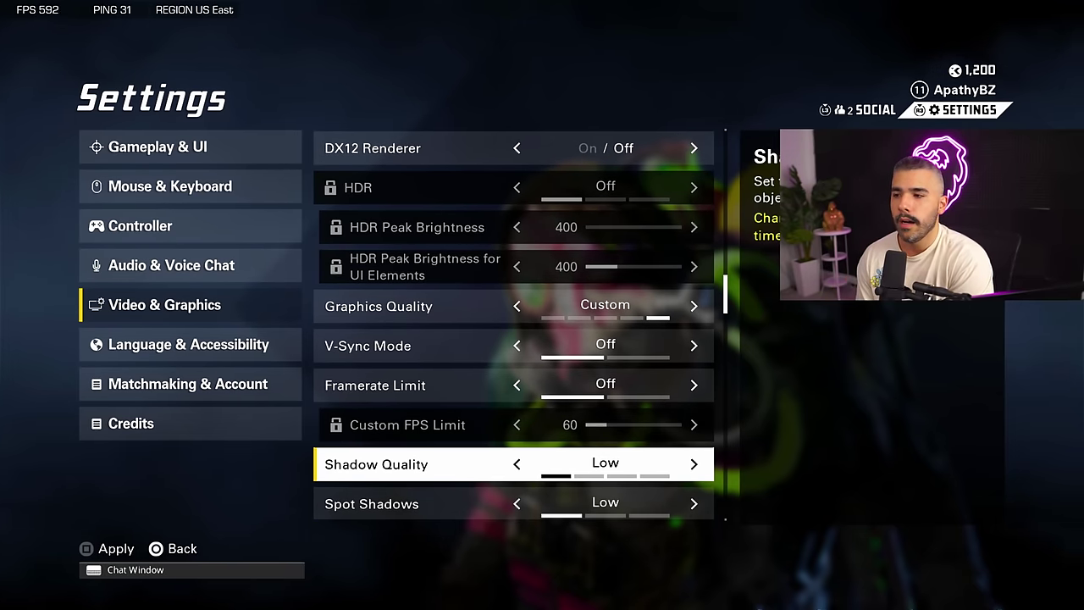
pyautogui.press('Down')
pyautogui.press('Down')
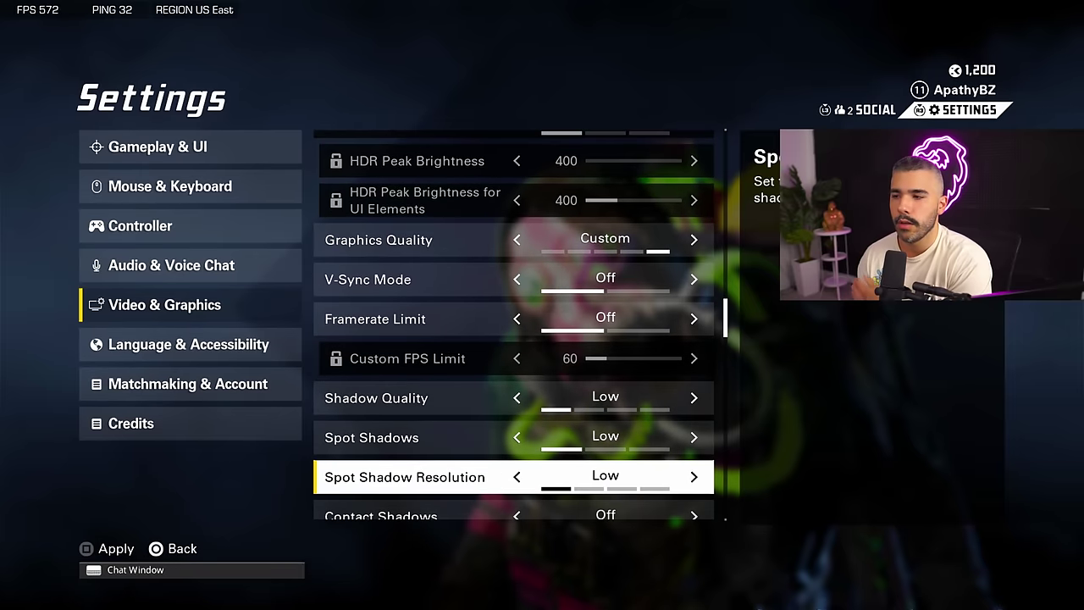
pyautogui.press('Down')
pyautogui.press('Down')
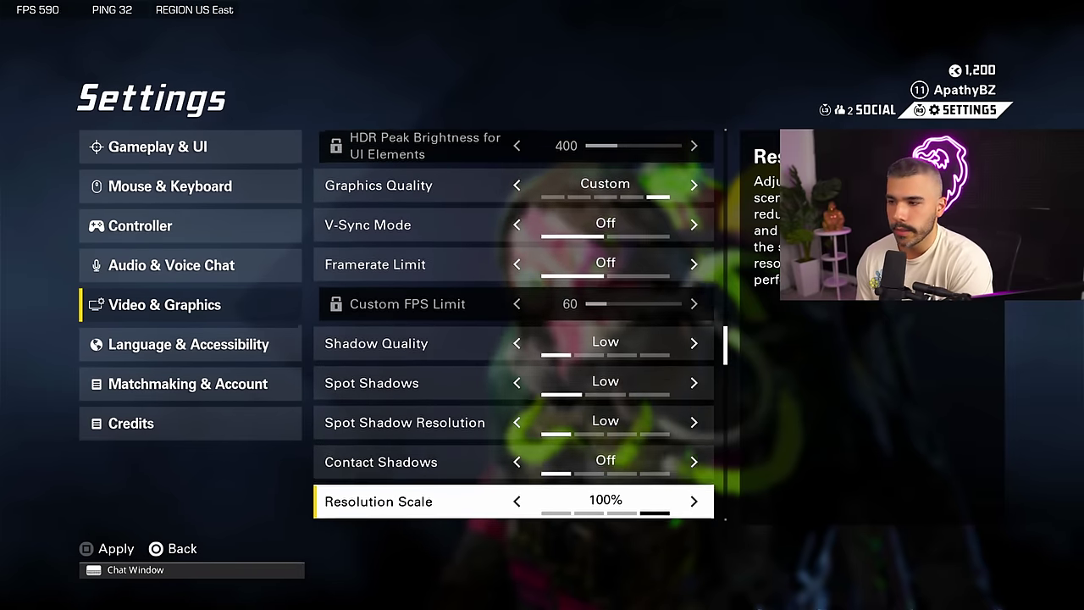
# Try Sharpening at 8 and restore it to 10.
pyautogui.press('Down')
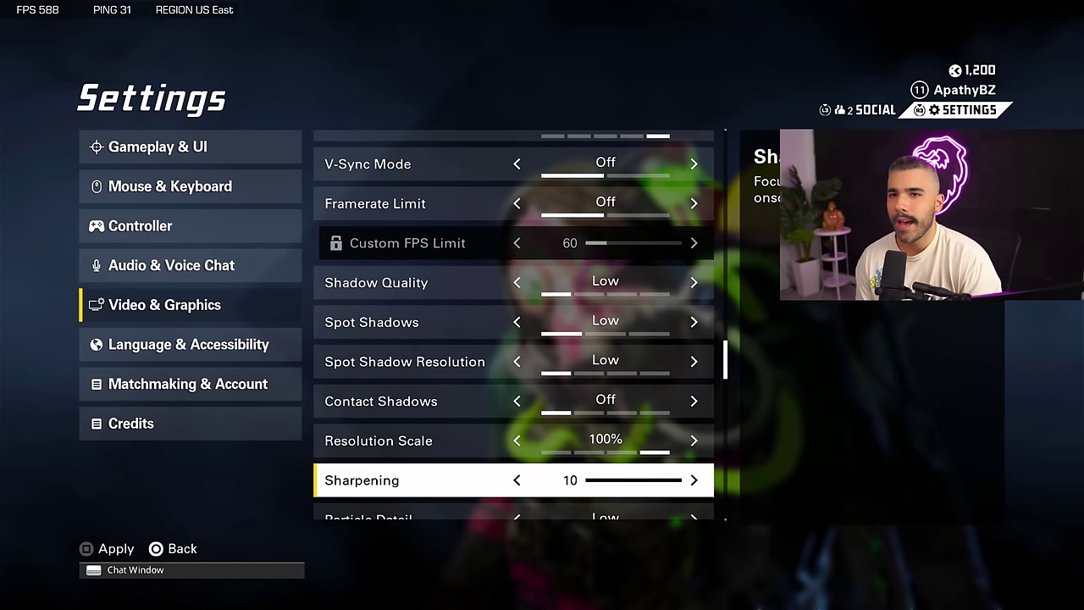
pyautogui.press('Left')
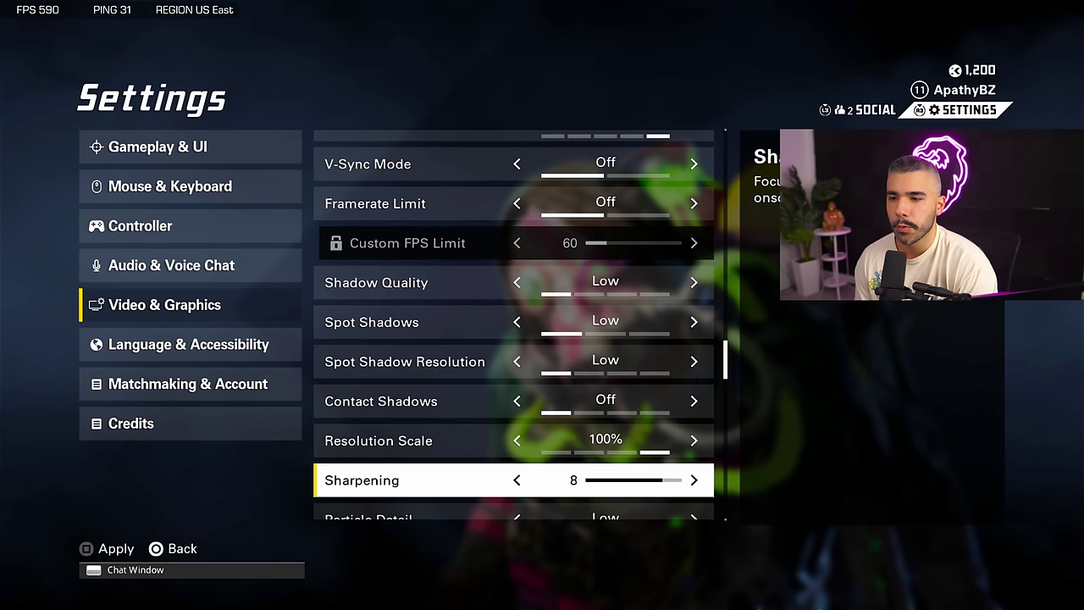
pyautogui.press('Right')
pyautogui.press('Right')
pyautogui.press('Left')
pyautogui.press('Left')
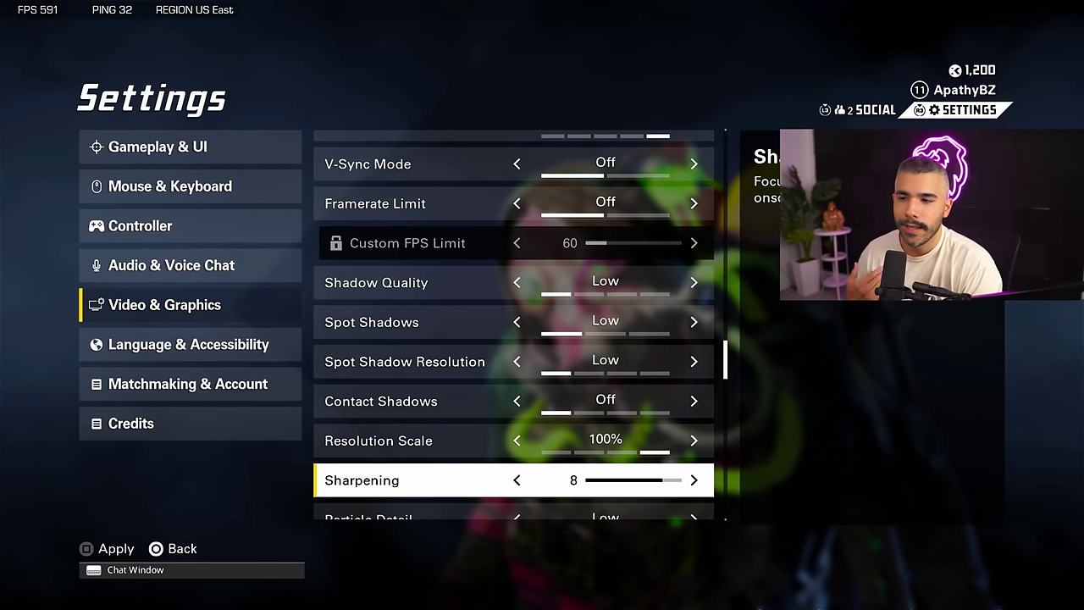
pyautogui.scroll(-1, 513, 339)
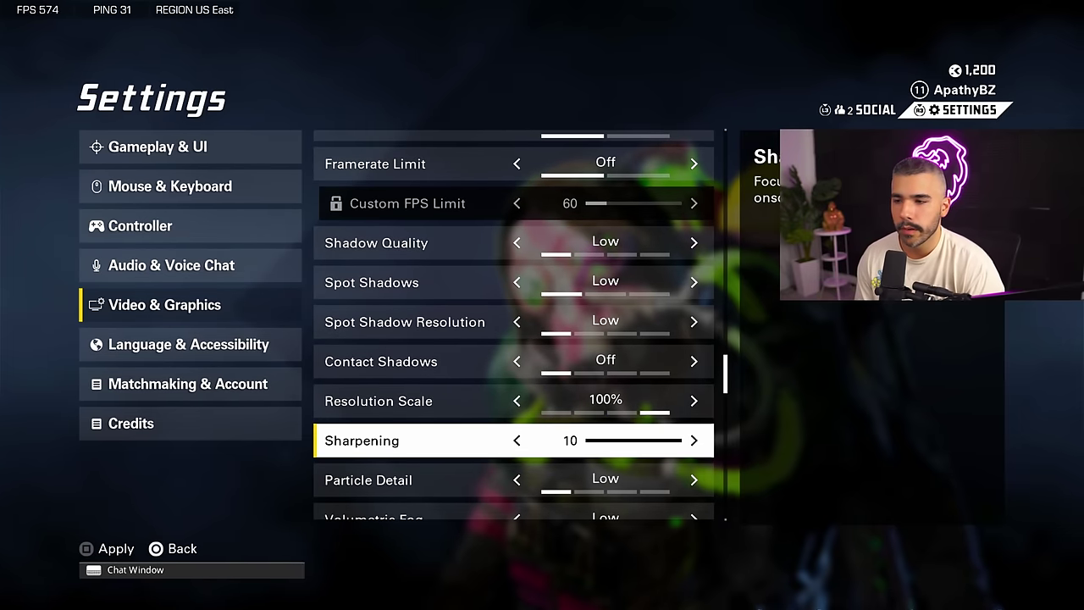
# Review the remaining graphics settings from Particle Detail through reflections, vegetation, ambient occlusion and water quality to Chromatic Aberration.
pyautogui.press('Down')
pyautogui.press('Down')
pyautogui.press('Up')
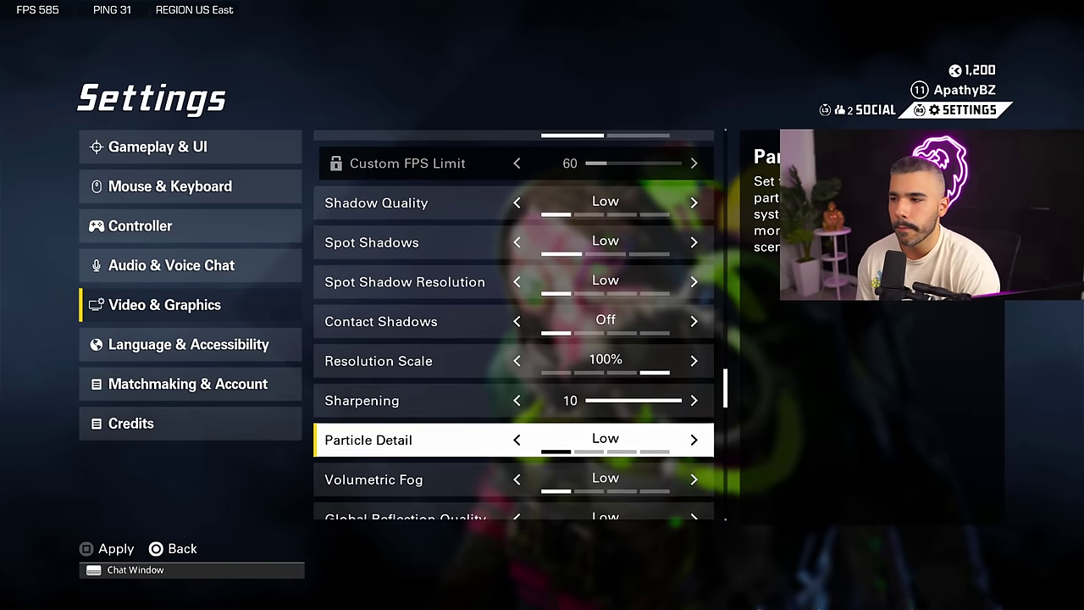
pyautogui.press('Down')
pyautogui.press('Down')
pyautogui.press('Down')
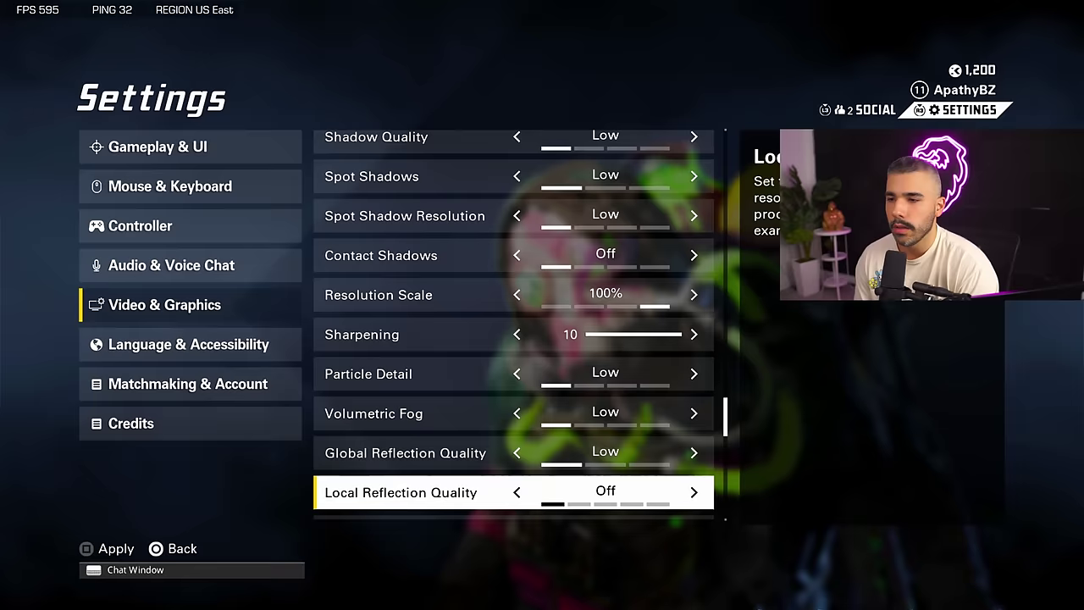
pyautogui.press('Down')
pyautogui.press('Down')
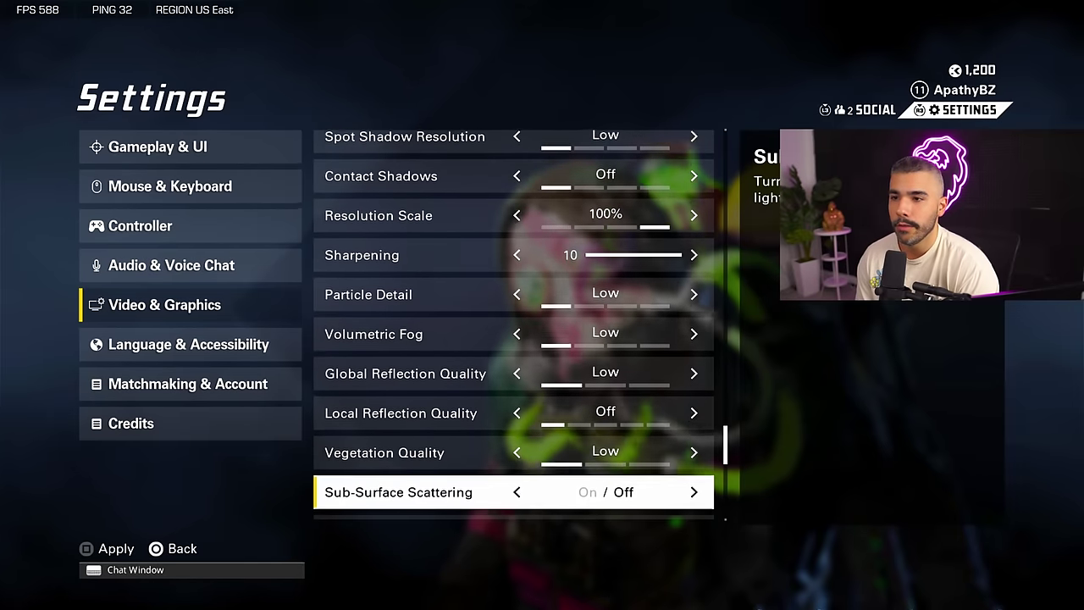
pyautogui.press('Down')
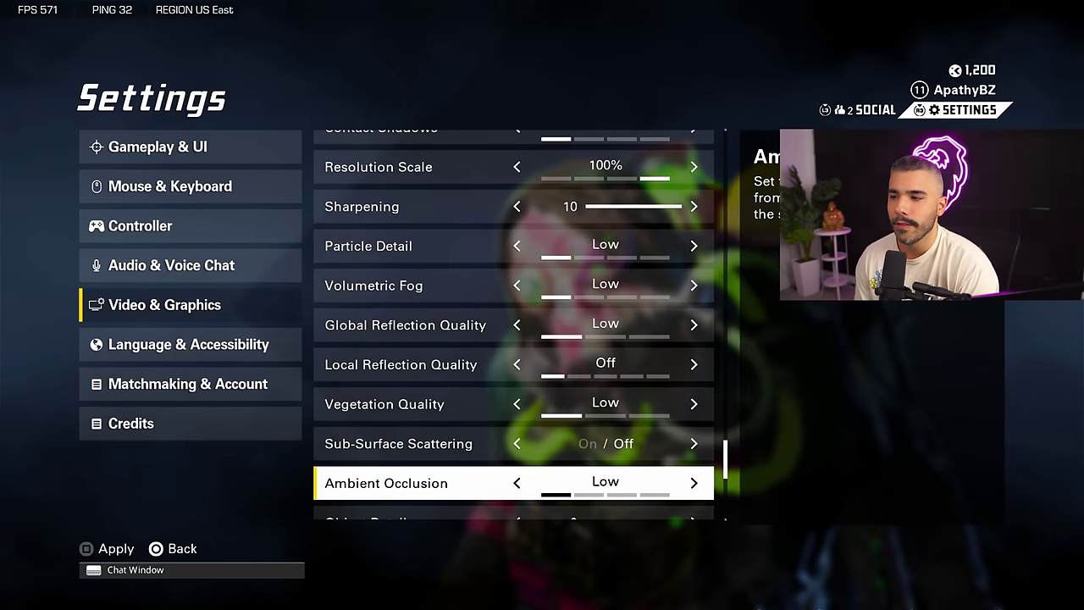
pyautogui.press('Down')
pyautogui.press('Down')
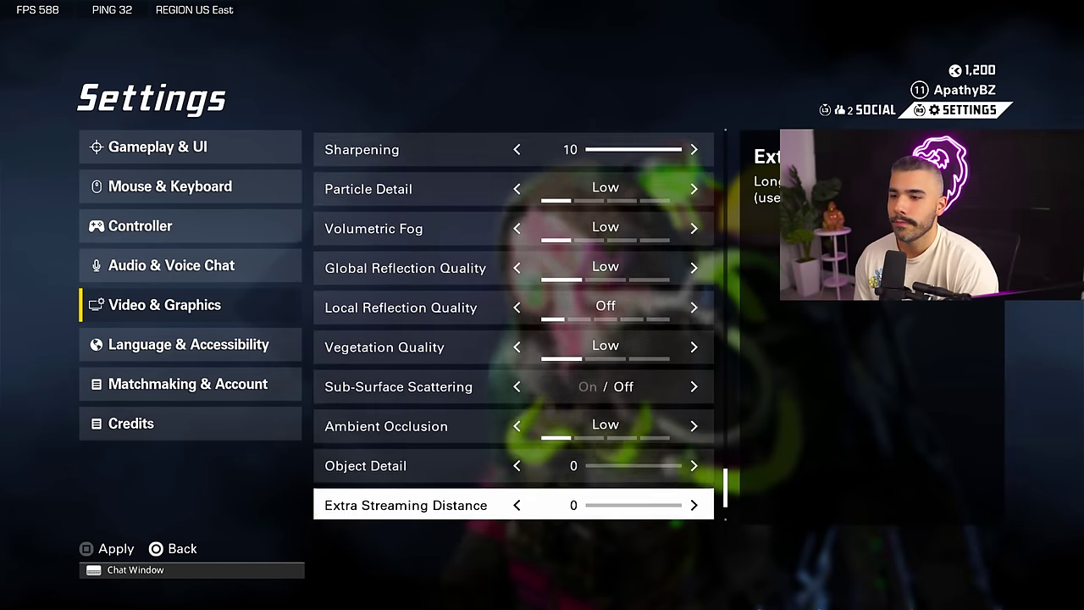
pyautogui.press('Down')
pyautogui.press('Down')
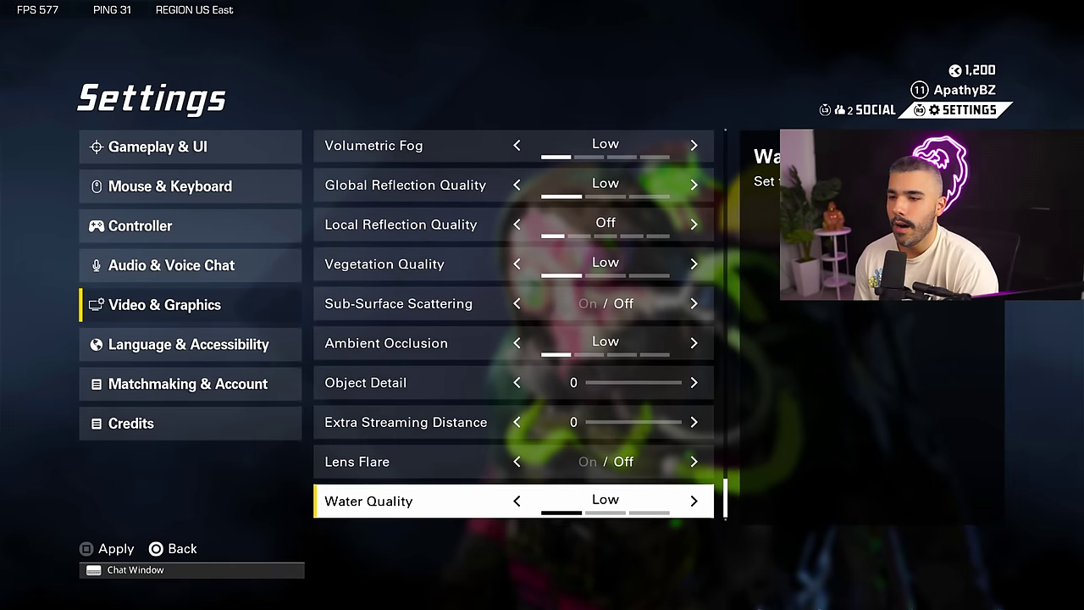
pyautogui.press('Down')
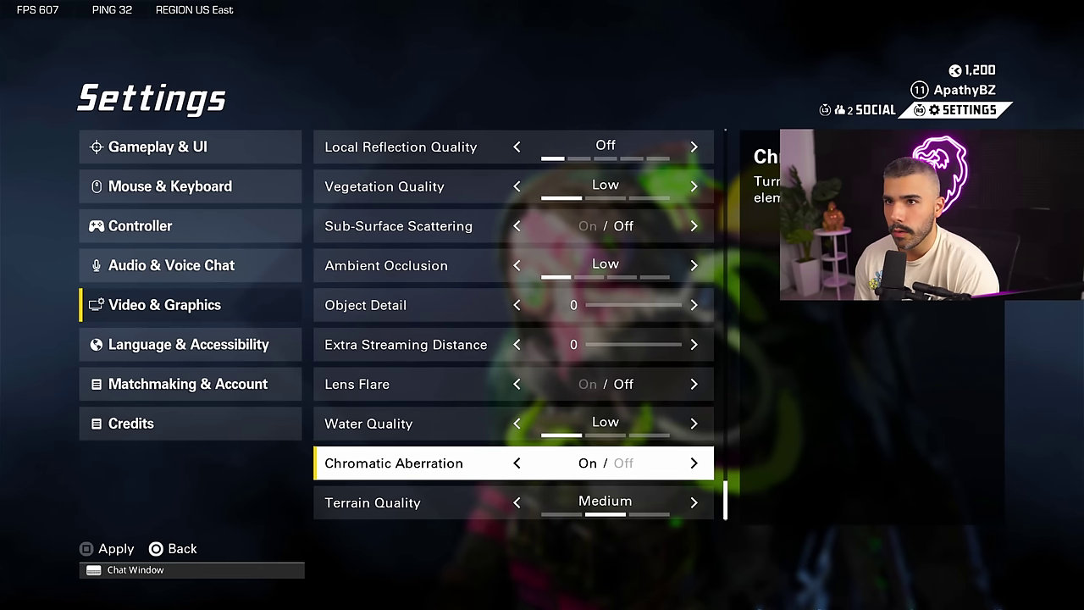
# Cycle through the Terrain Quality levels and set it to Low.
pyautogui.press('Down')
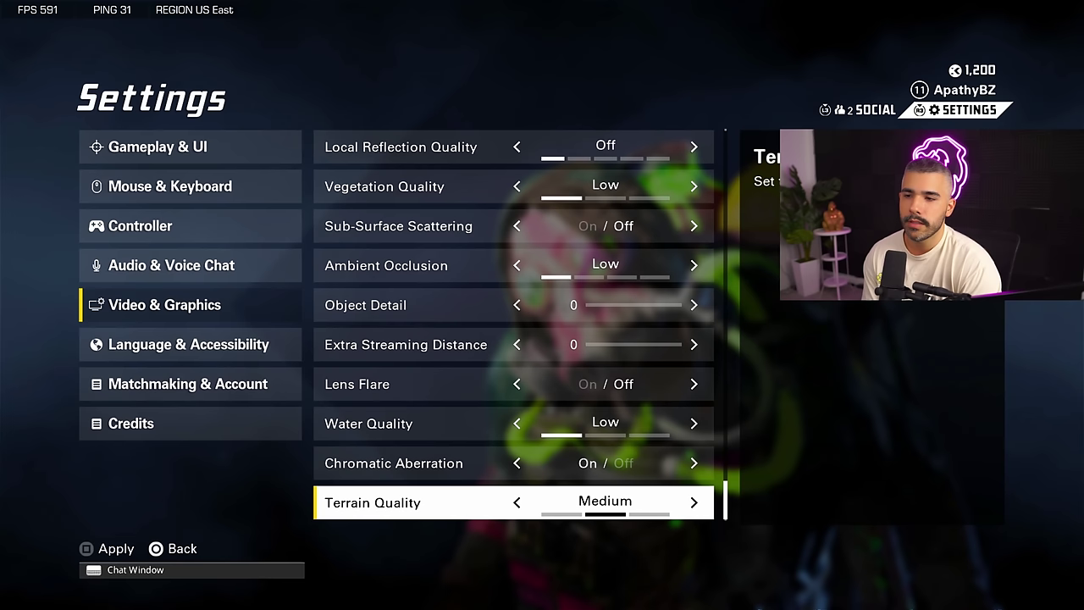
pyautogui.press('Right')
pyautogui.press('Left')
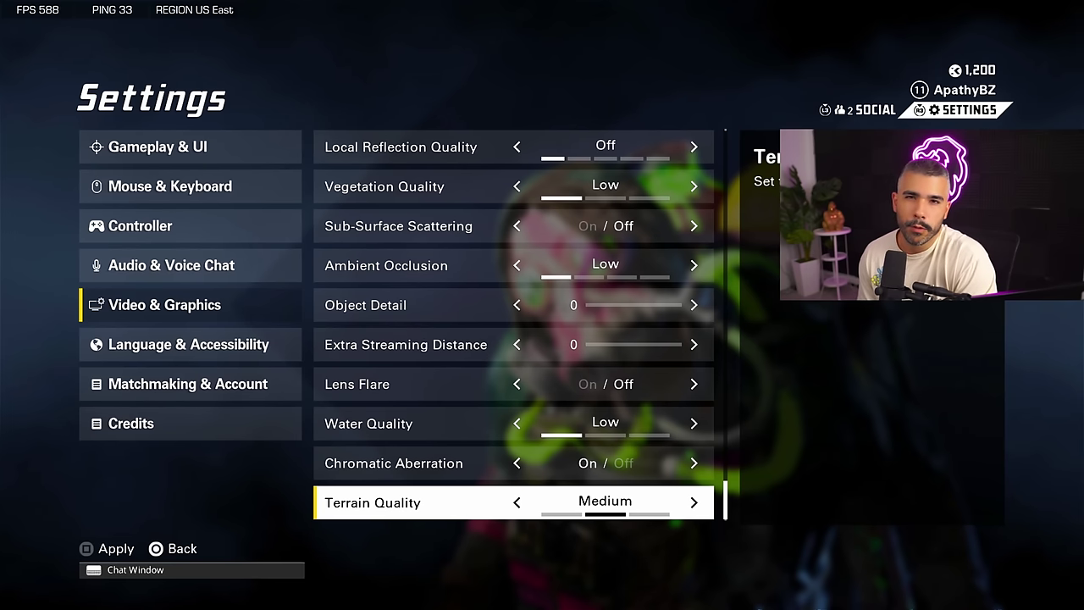
pyautogui.press('Right')
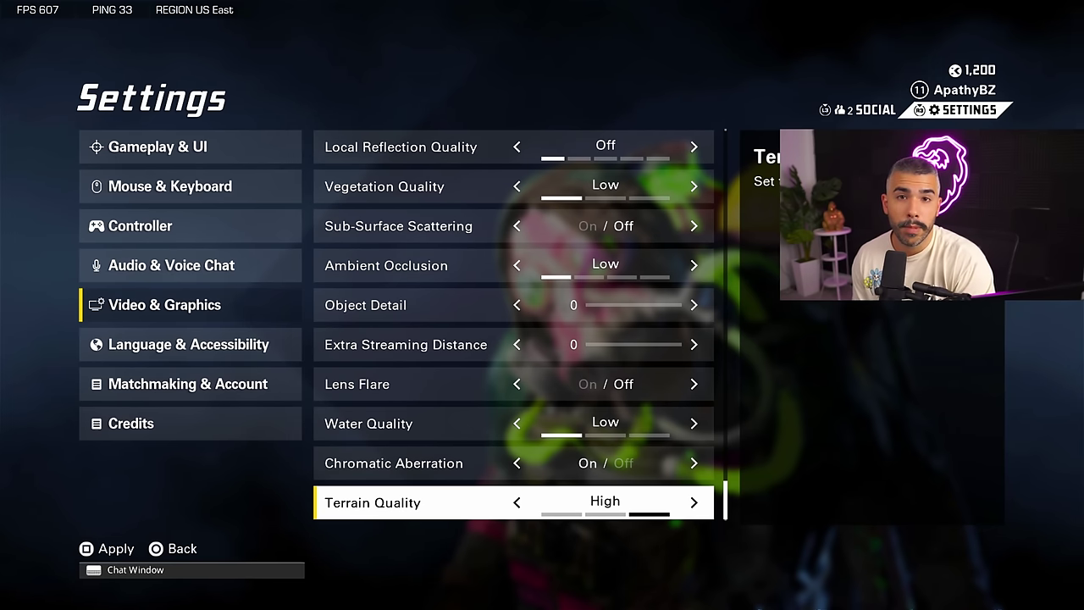
pyautogui.press('Left')
pyautogui.press('Left')
pyautogui.press('Right')
pyautogui.press('Left')
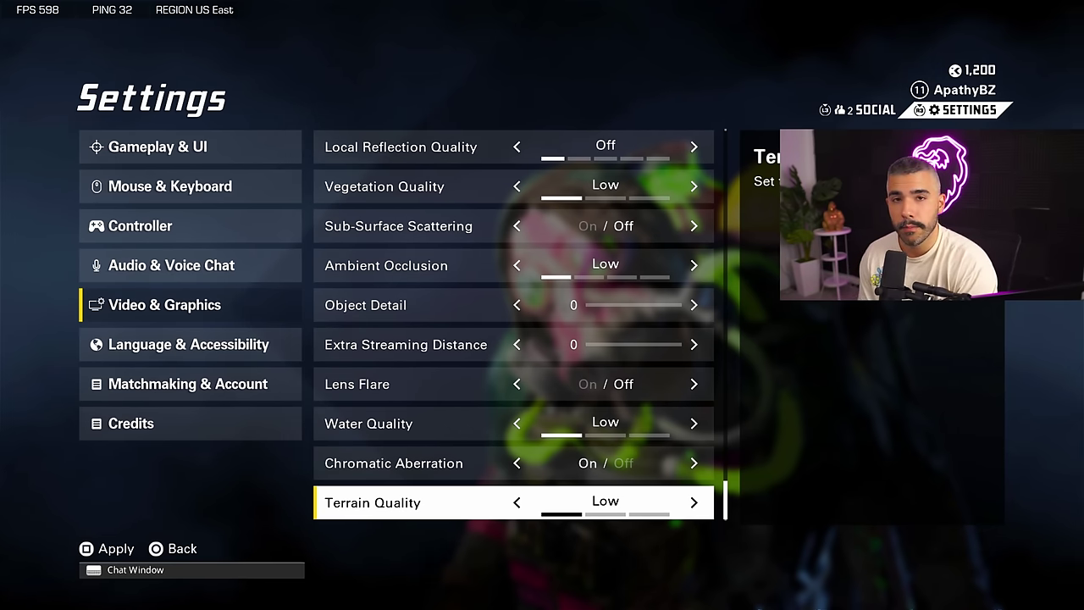
# Open the Language & Accessibility settings and review the options from Game Language to Flashbang Effect.
pyautogui.press('e')
pyautogui.press('Down')
pyautogui.press('Down')
pyautogui.press('Down')
pyautogui.press('Down')
pyautogui.press('Down')
pyautogui.press('Down')
pyautogui.press('Down')
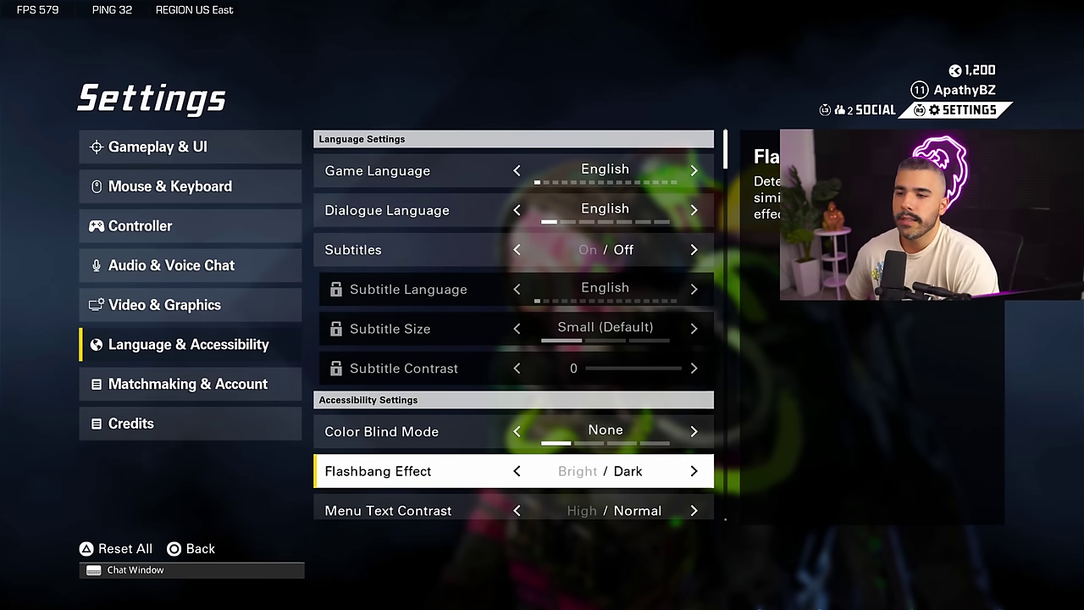
# Compare the Bright and Dark flashbang effects, leave the setting on Dark and return to the home screen.
pyautogui.press('Left')
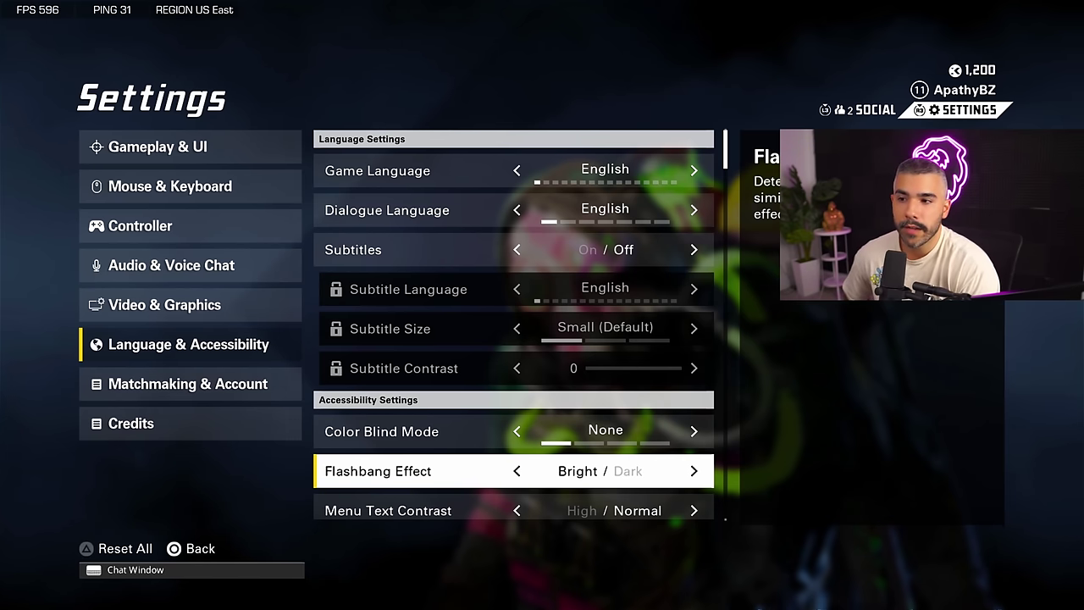
pyautogui.press('Right')
pyautogui.press('Left')
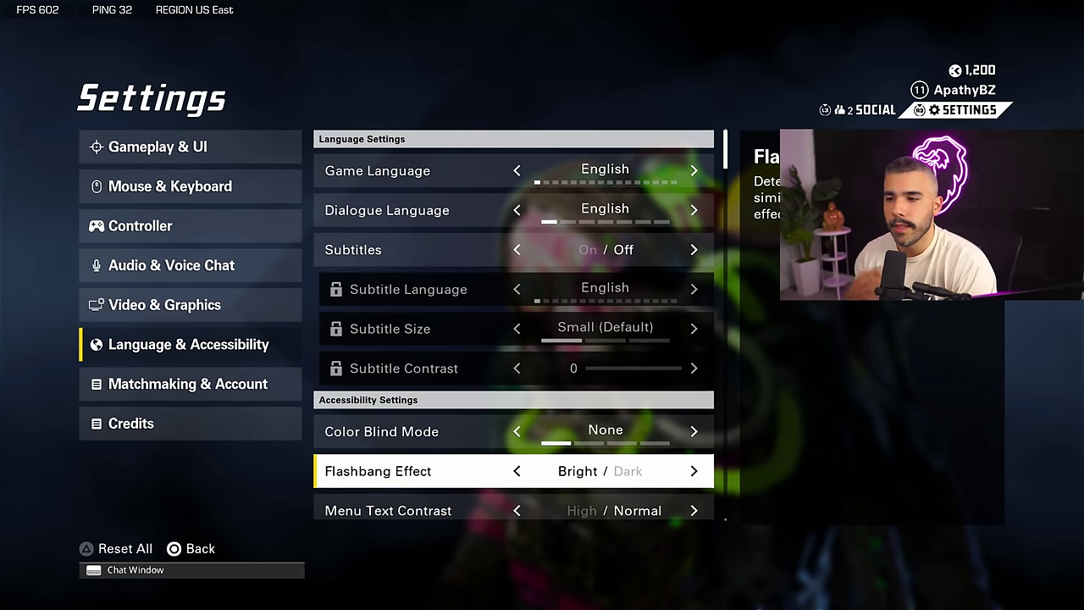
pyautogui.press('Right')
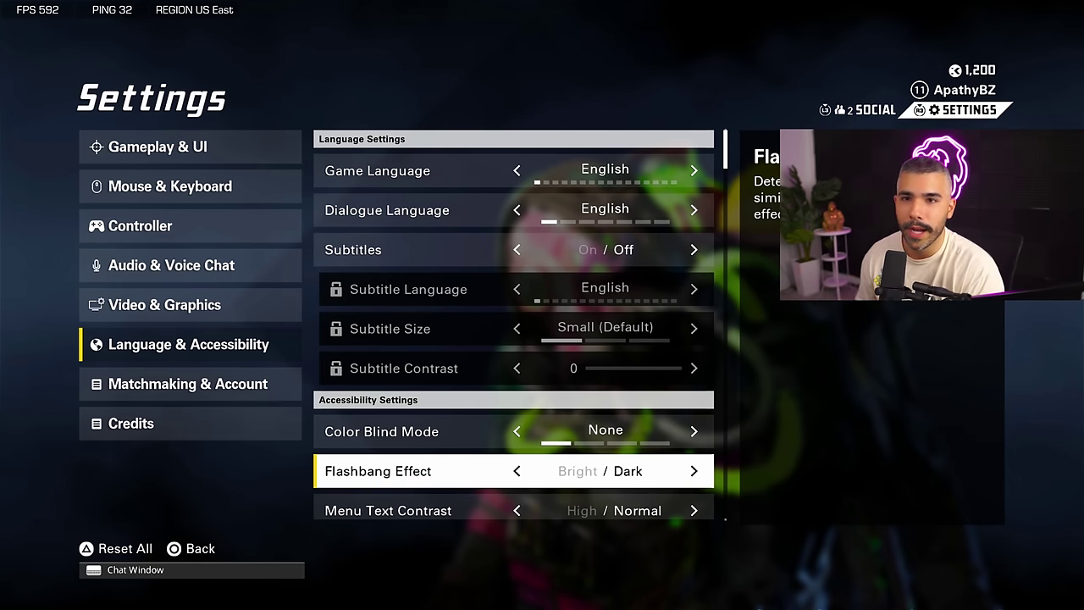
pyautogui.press('Escape')
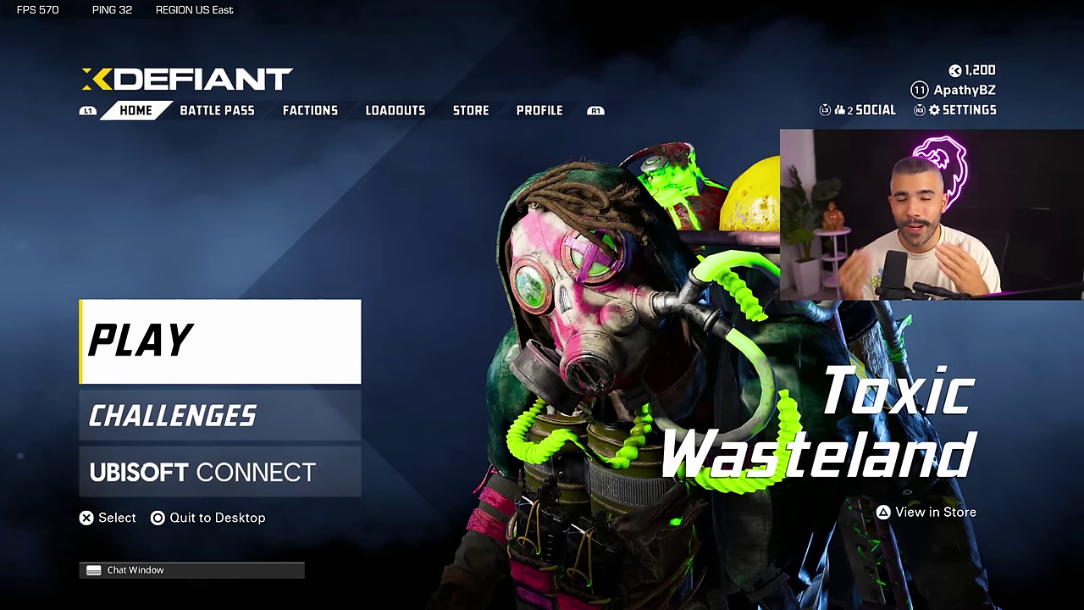